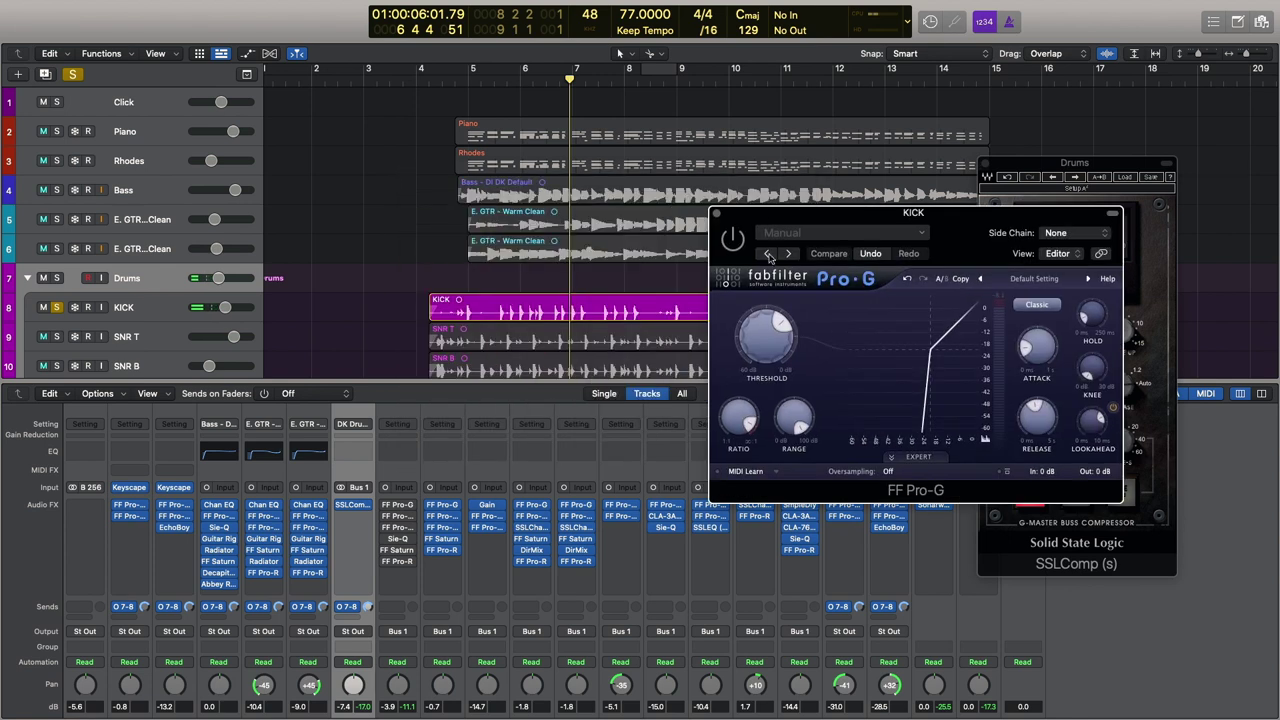
Step: Play the soloed KICK track from bar 5 to audition its Pro-G gate
click(463, 290)
key(Return)
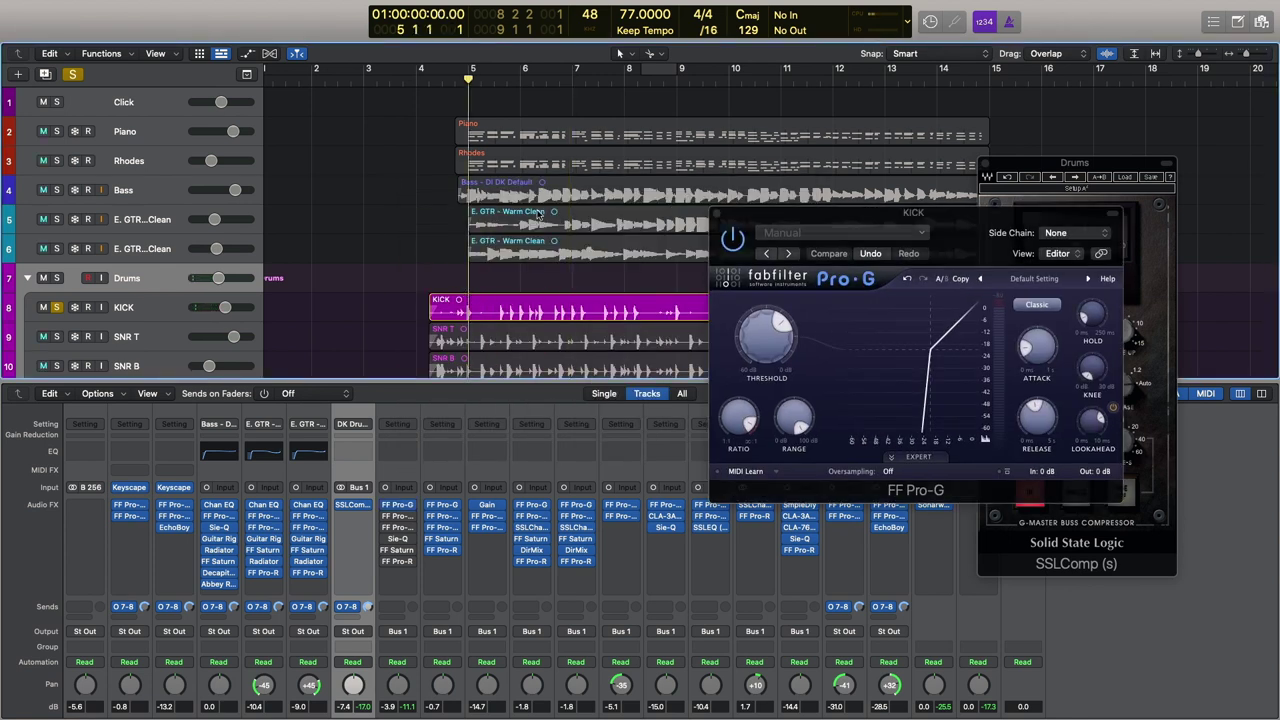
click(790, 432)
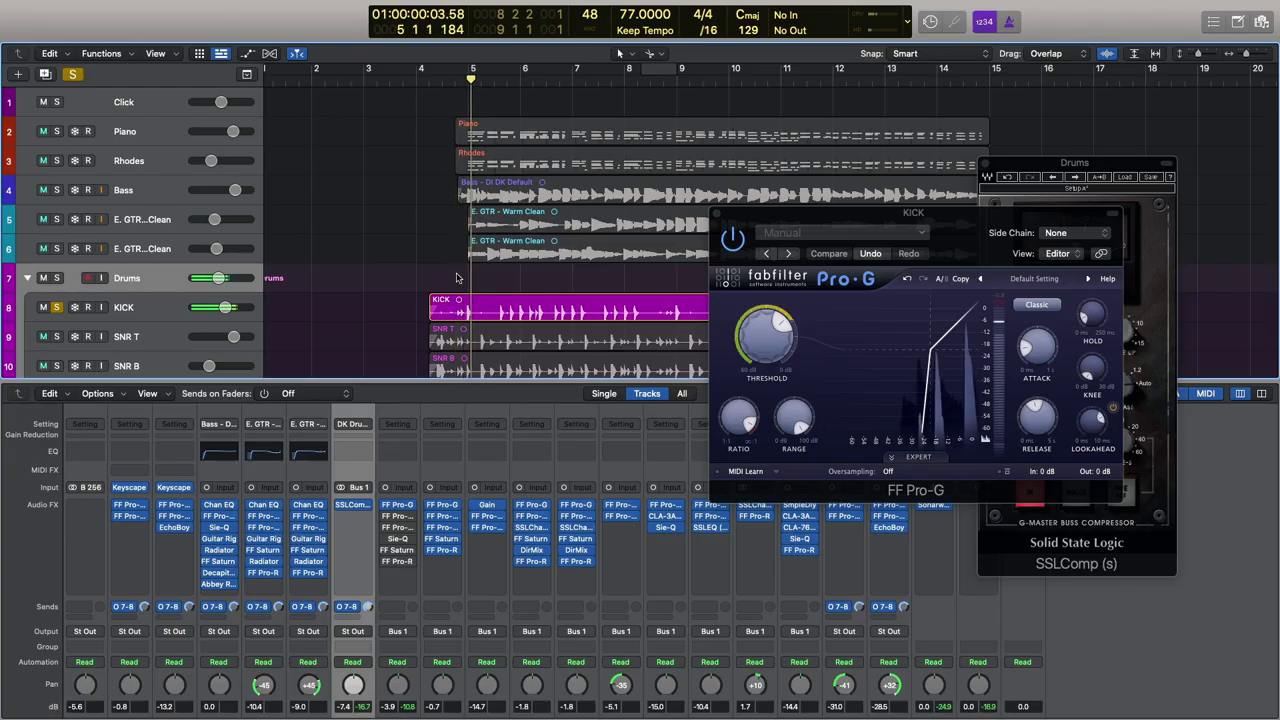
Step: Open the KICK channel's Pro-C 2 compressor, close the Drums SSLComp window, and audition the compressed kick
click(390, 516)
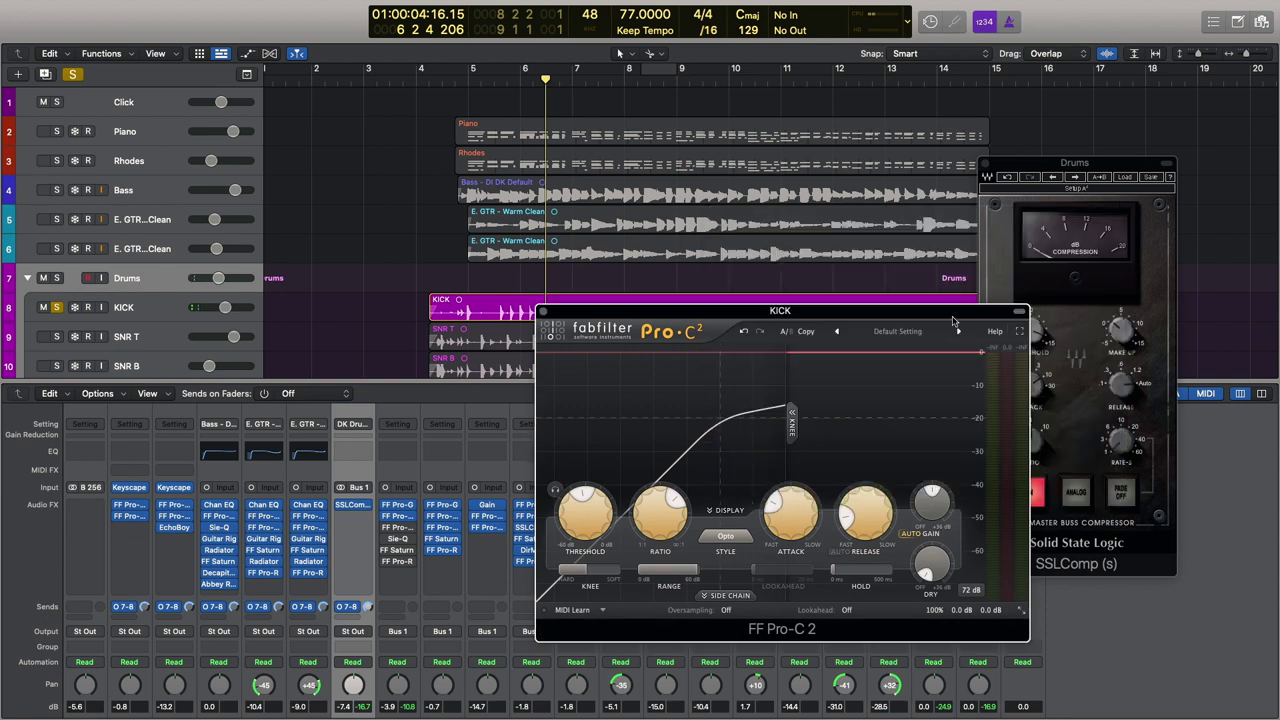
click(985, 169)
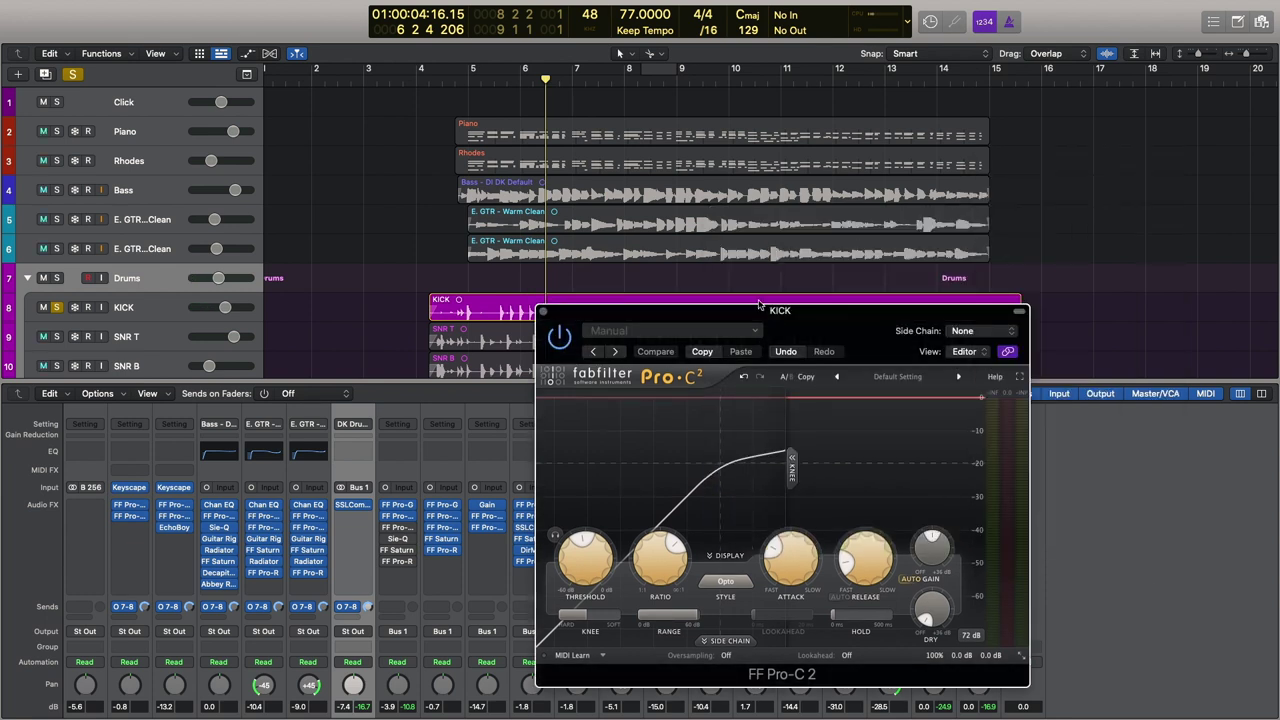
key(space)
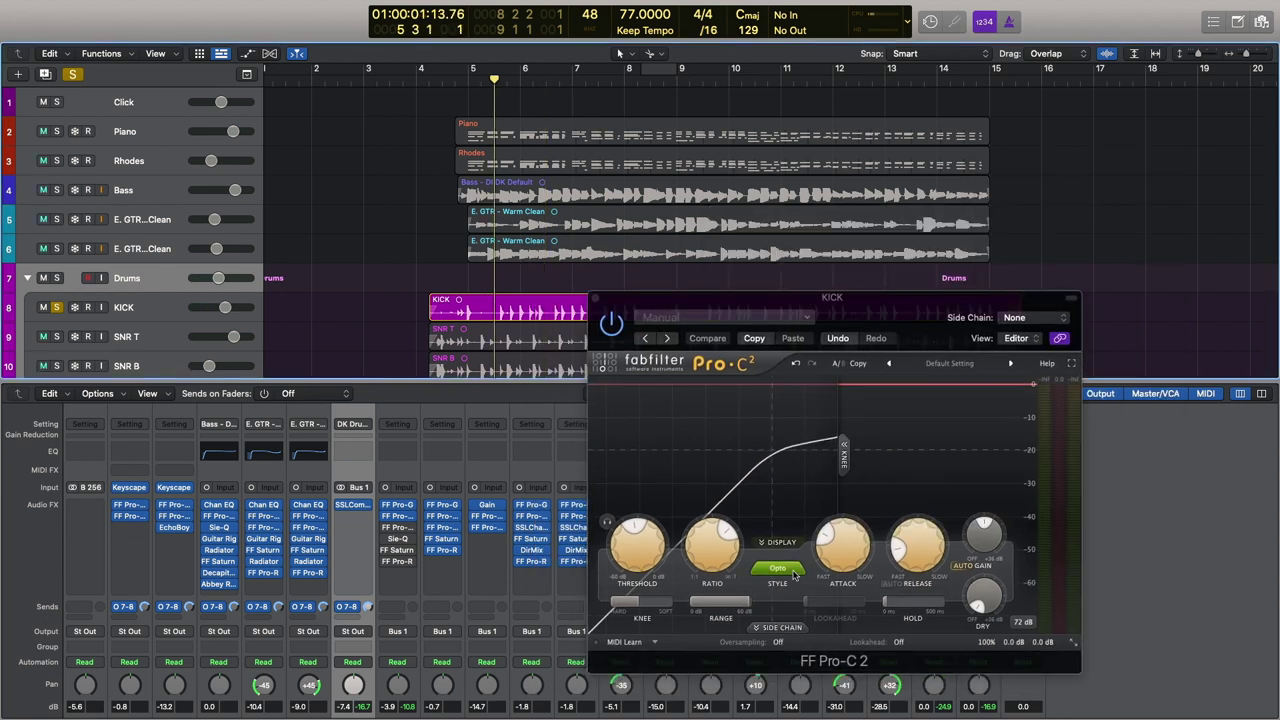
key(space)
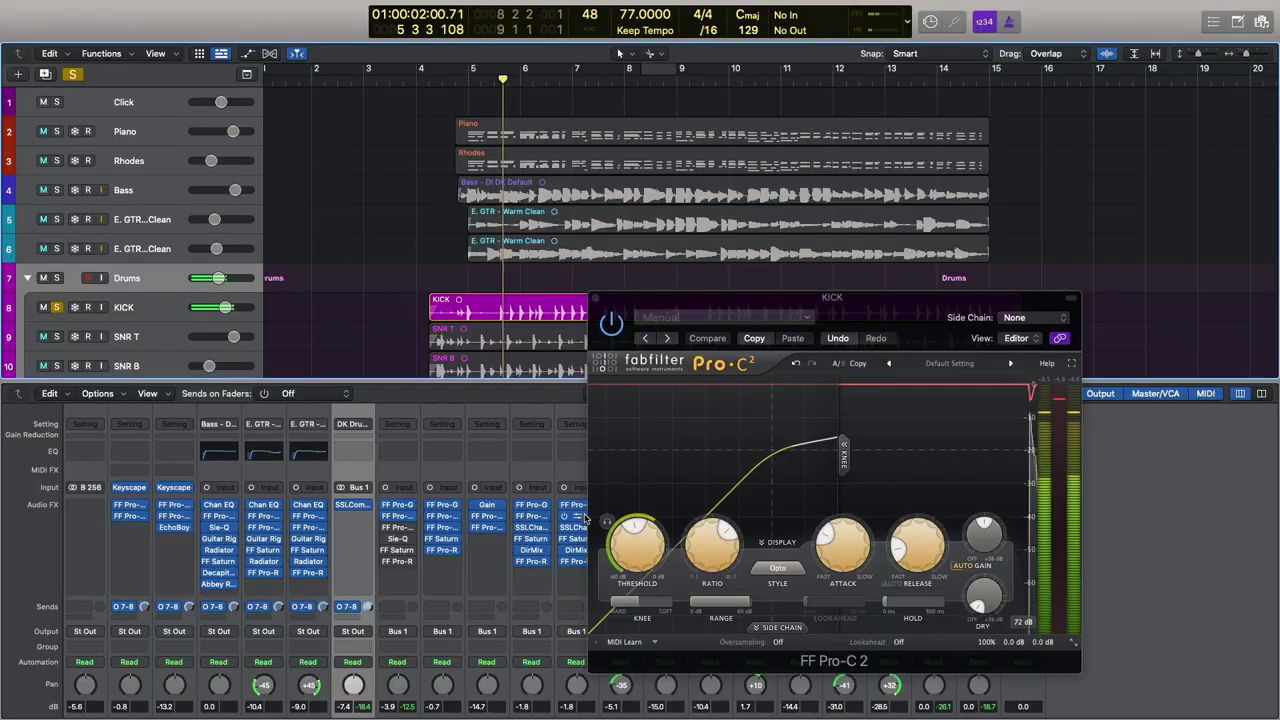
Step: Open the kick's Pro-Q 3, boost the 162 Hz band to hear it, and return it to a cut of about 1.1 dB
click(399, 528)
drag(745, 303, 745, 183)
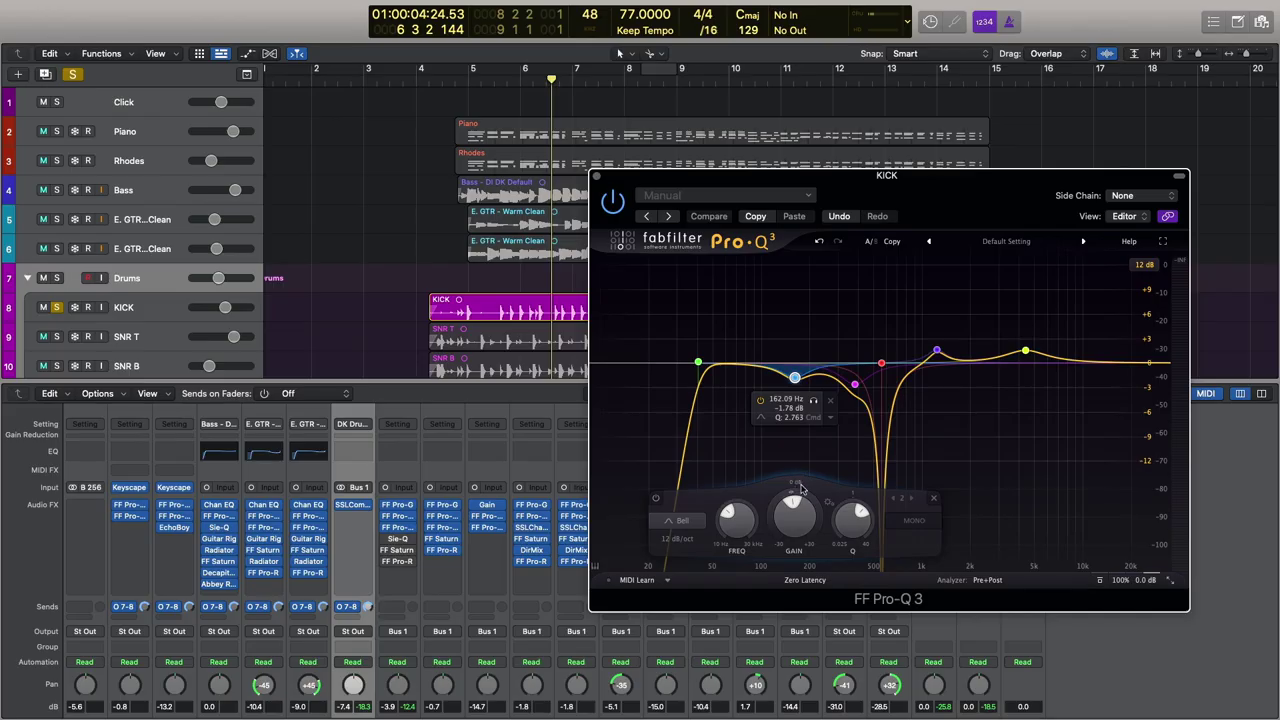
drag(794, 515, 797, 455)
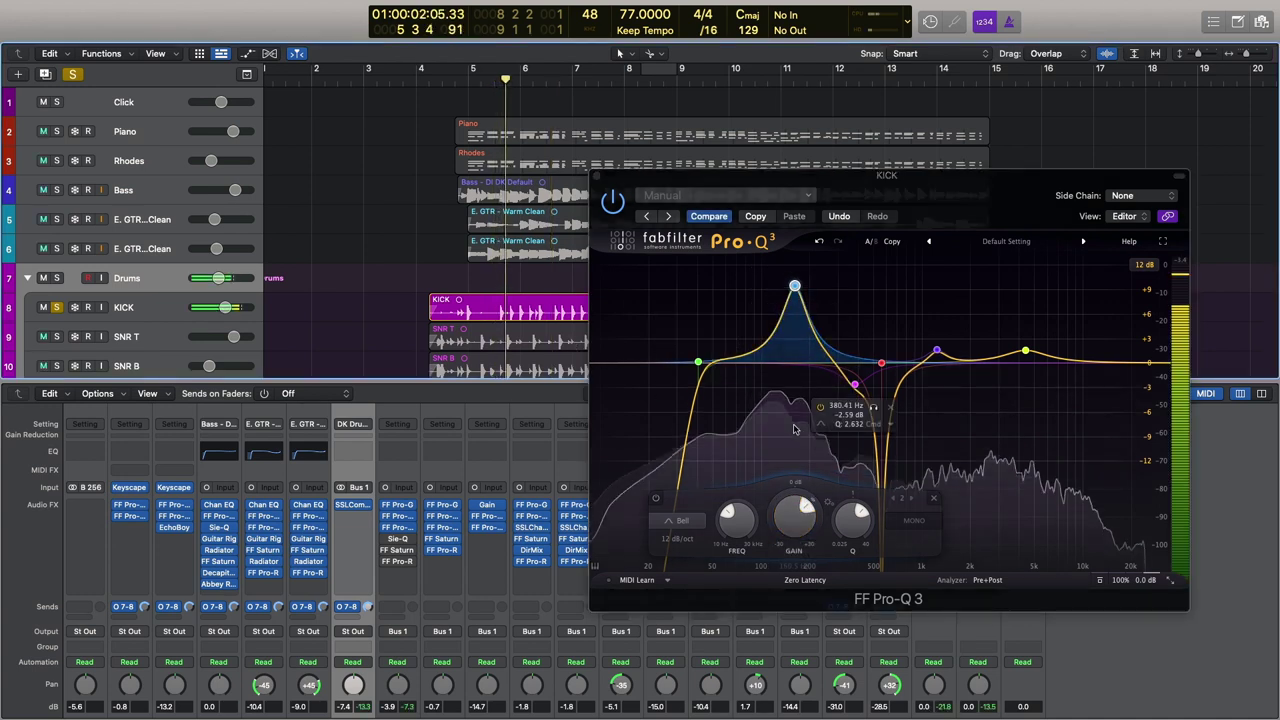
drag(795, 518, 795, 545)
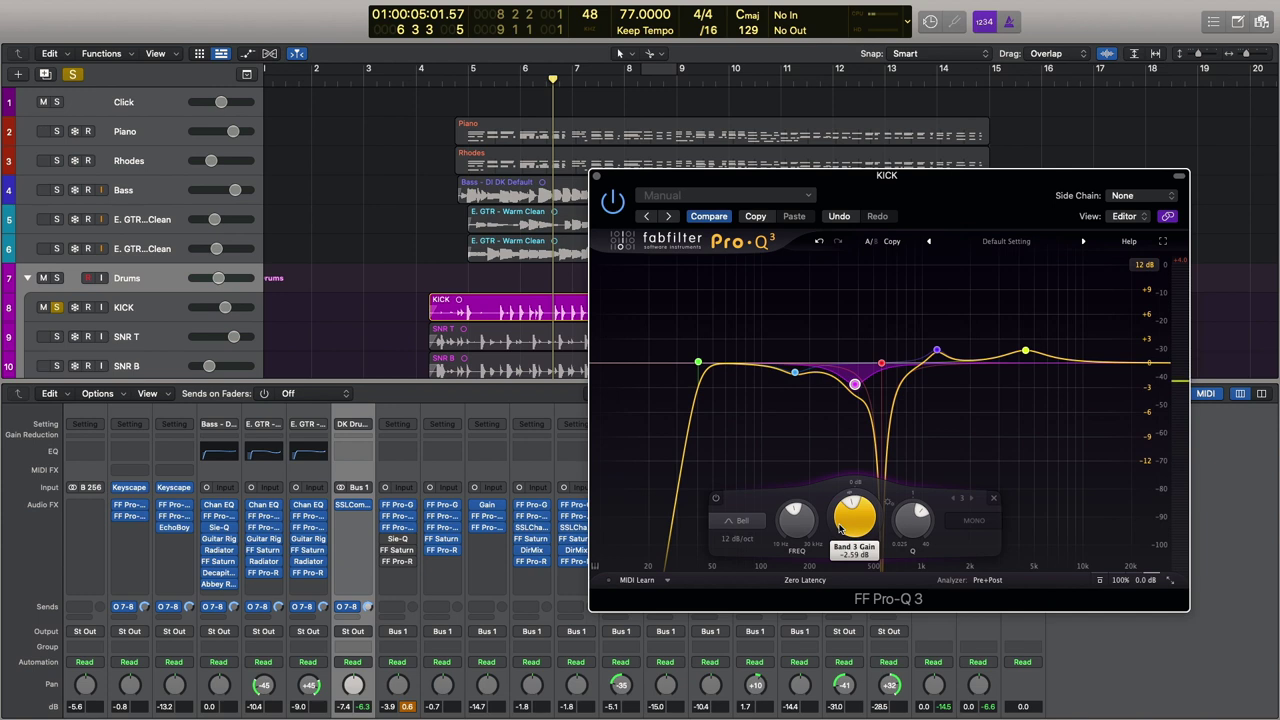
Step: Boost the kick's 380 Hz band for listening and pull it down to a cut of about 6.5 dB
drag(840, 530, 855, 444)
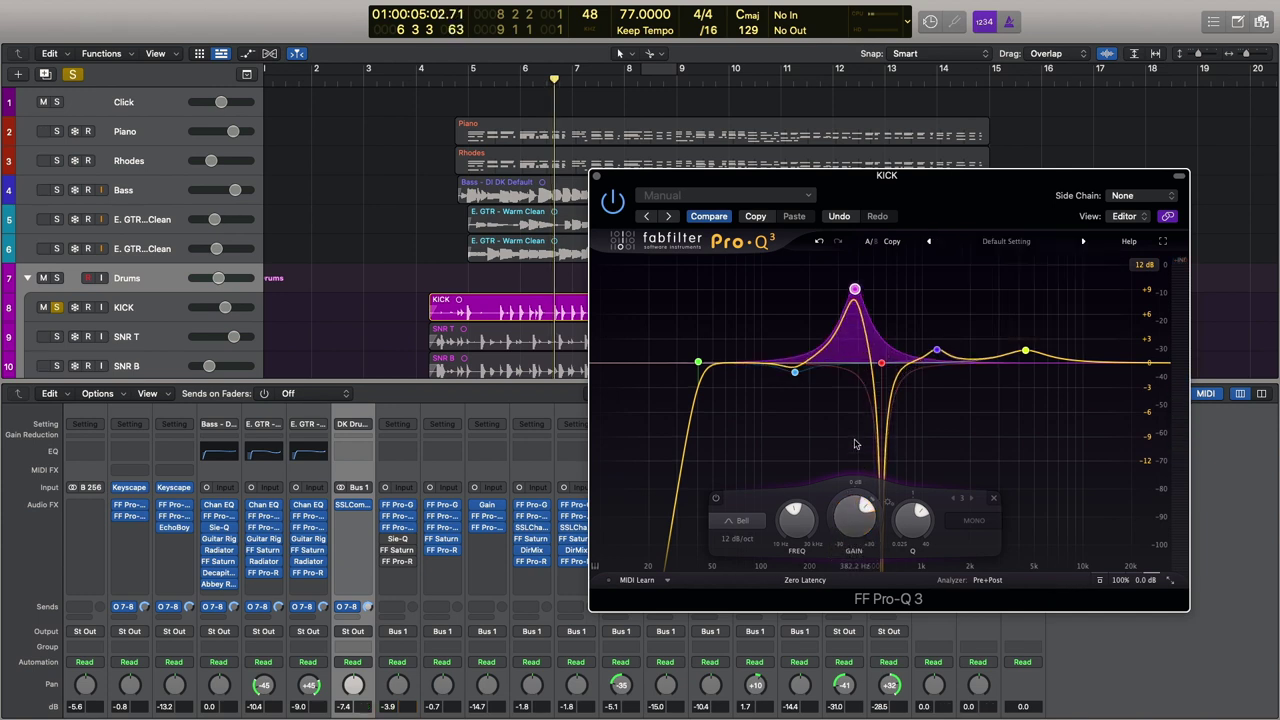
drag(853, 515, 848, 468)
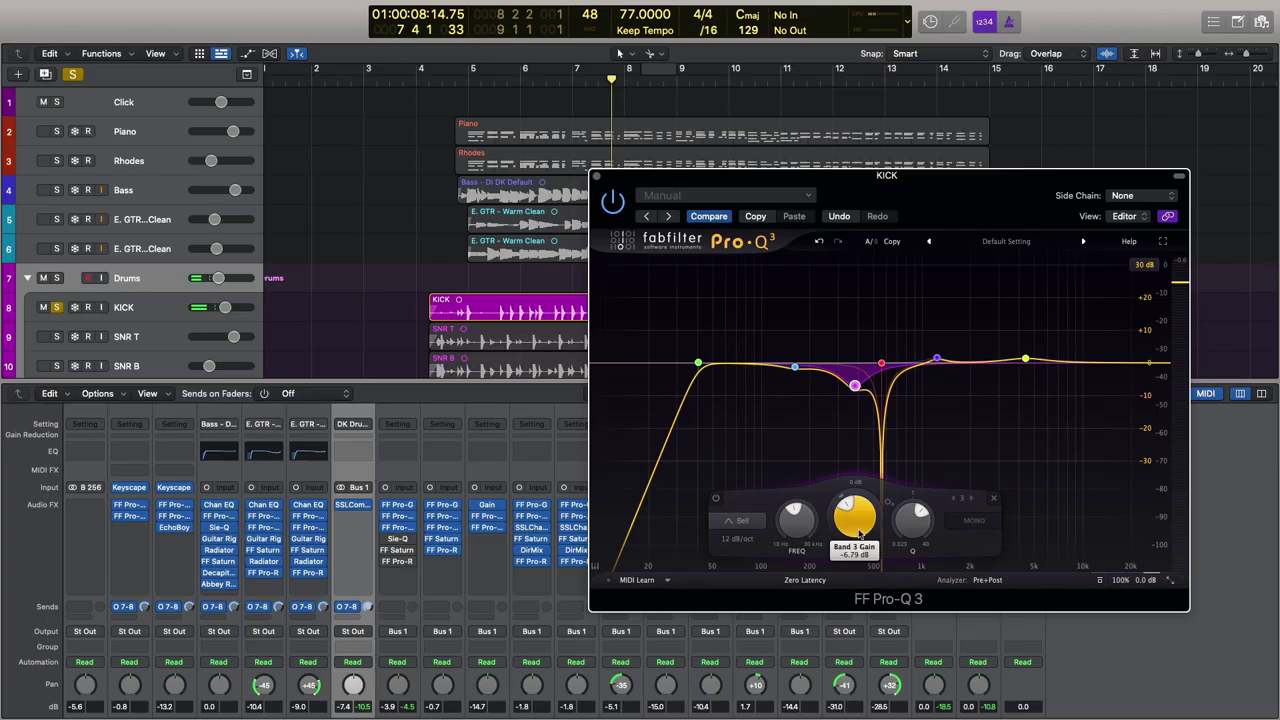
Step: Compare the kick during playback with the 561.78 Hz notch band bypassed and enabled
mouse_move(884, 378)
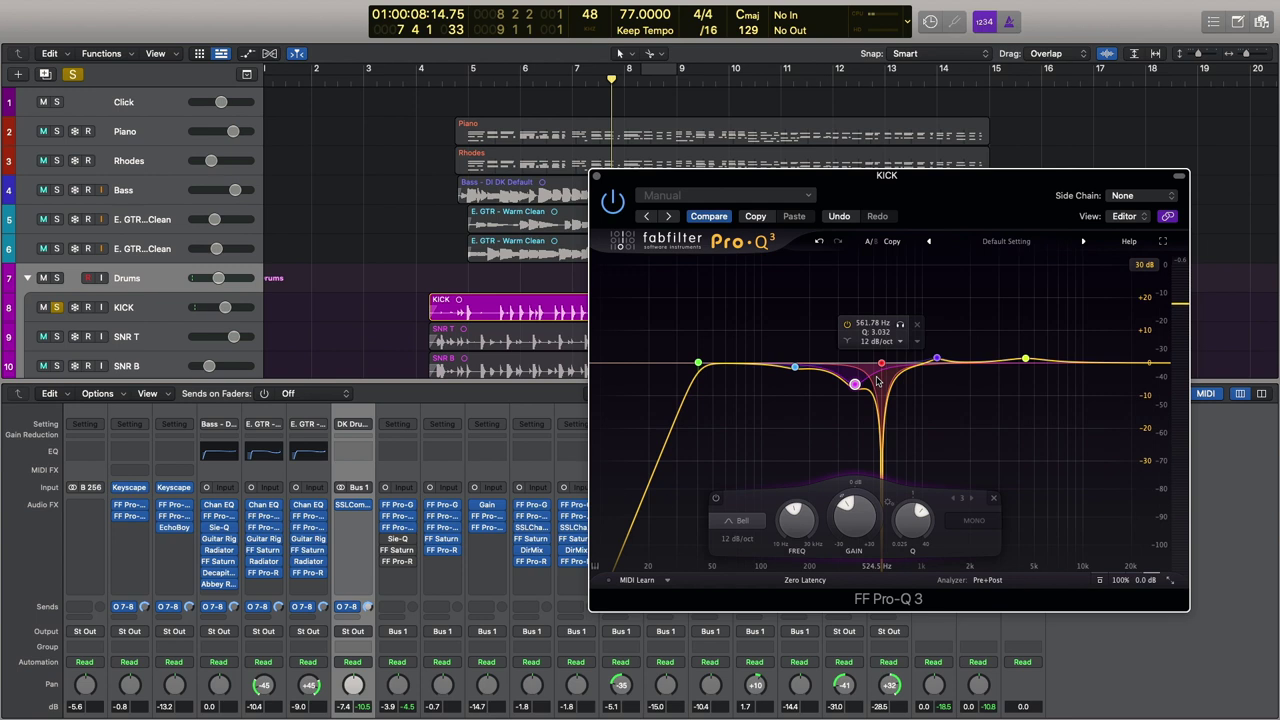
click(882, 362)
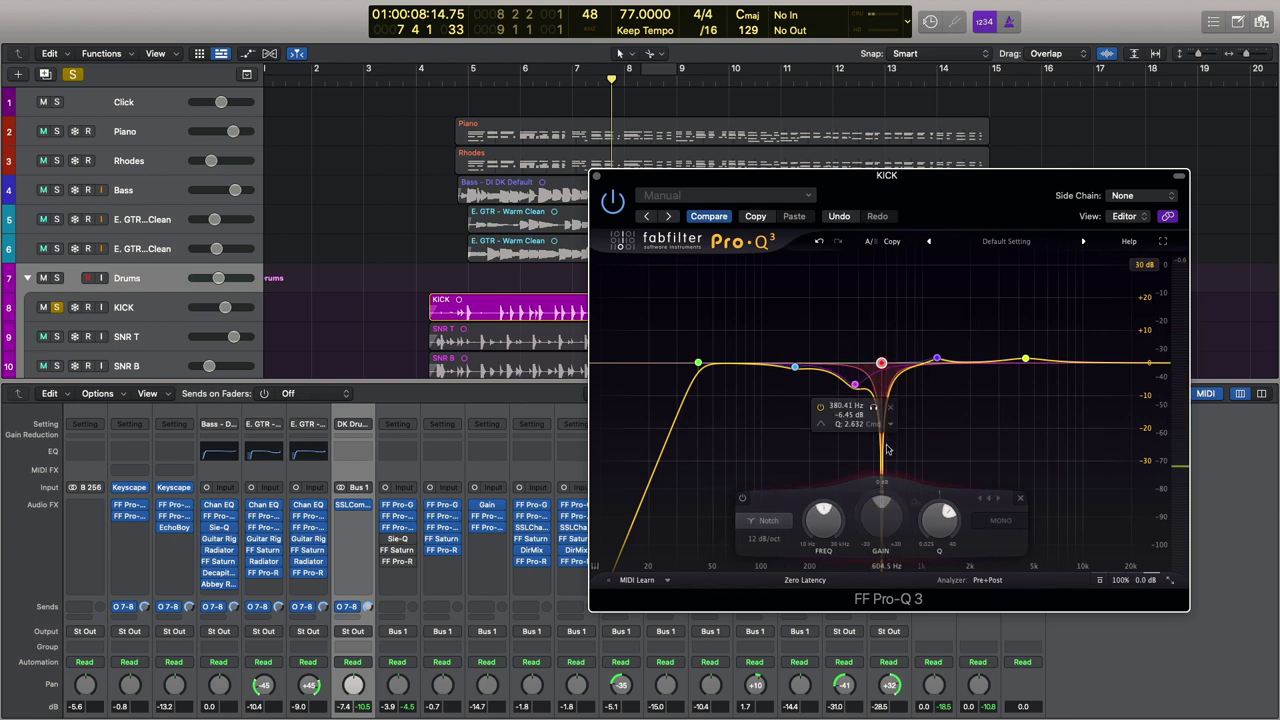
mouse_move(879, 362)
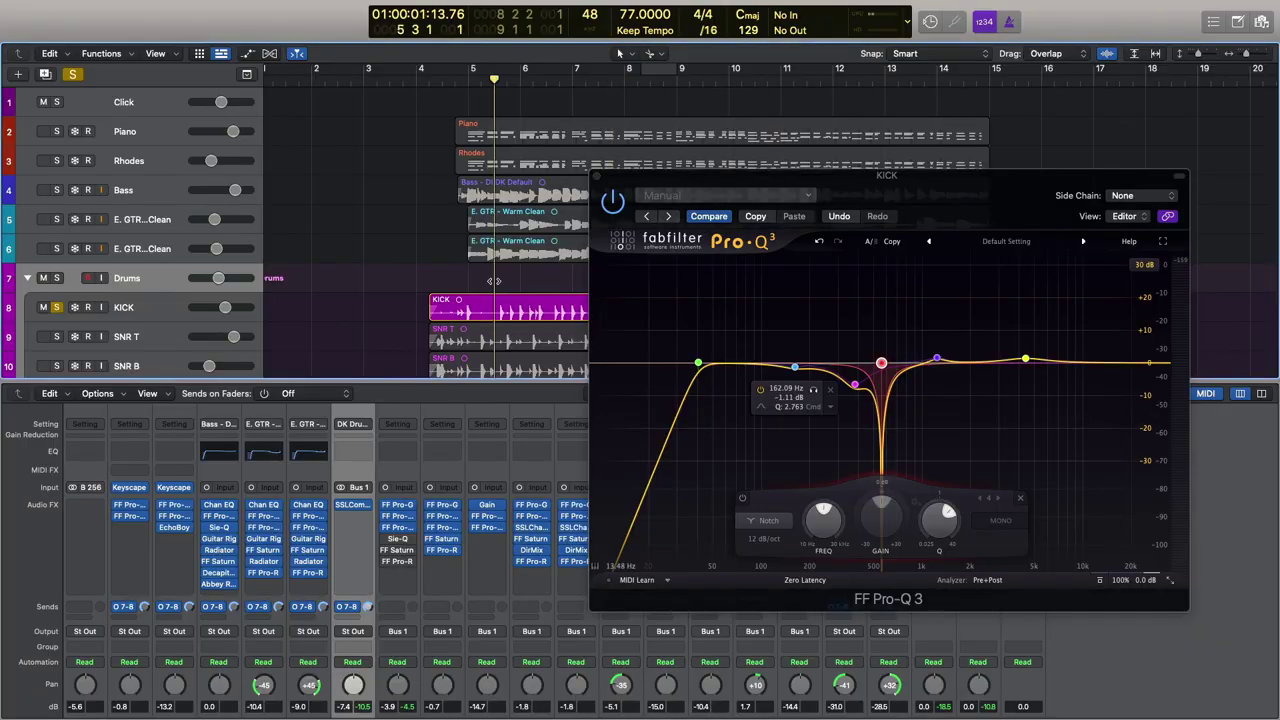
mouse_move(914, 333)
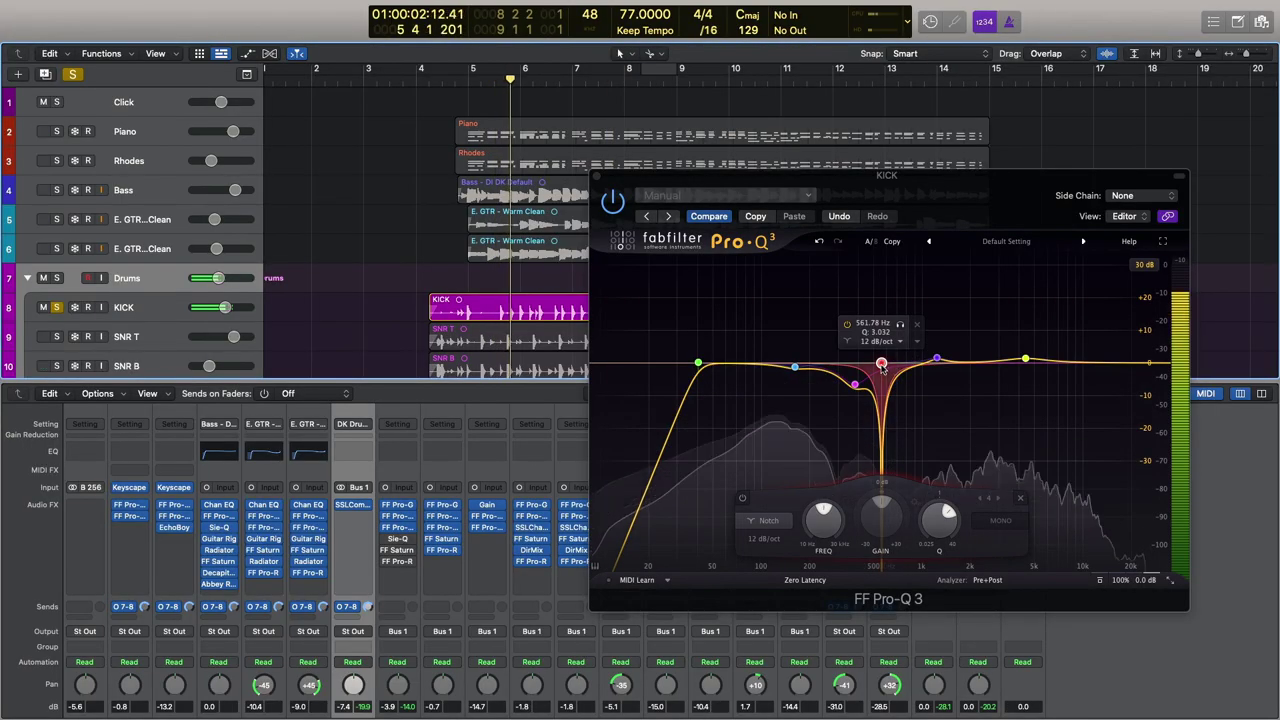
click(847, 325)
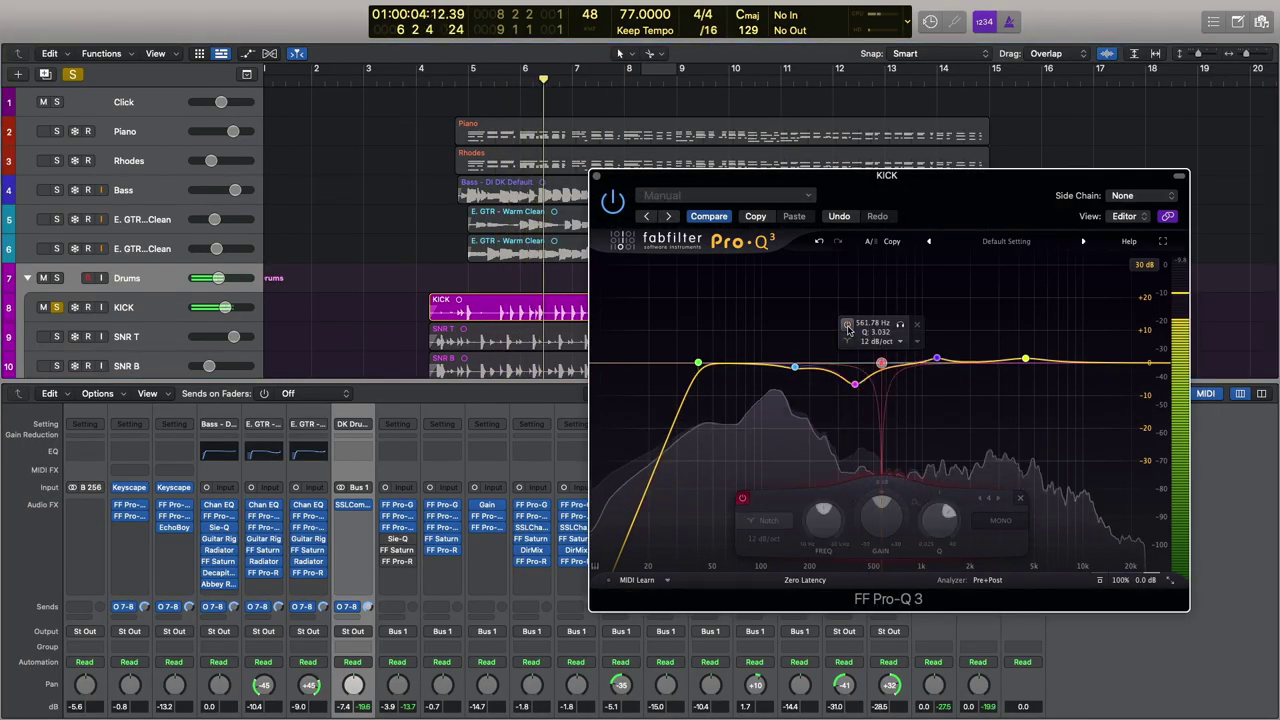
click(847, 325)
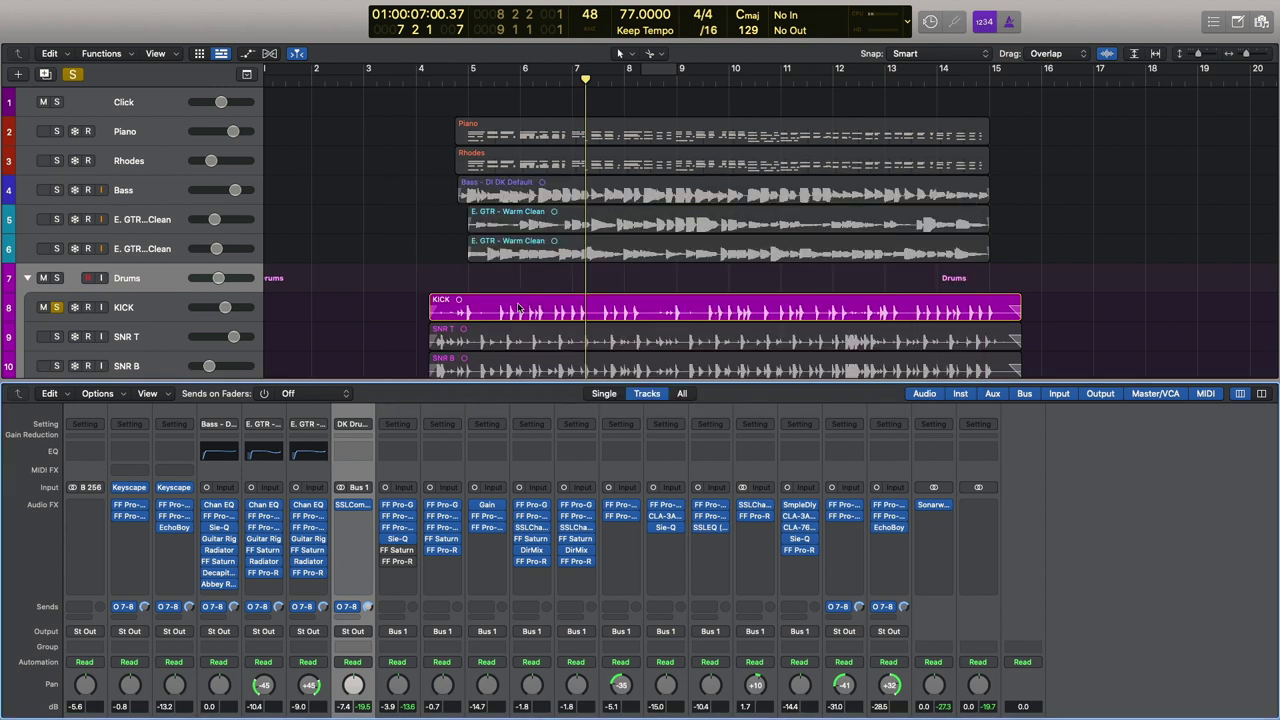
Step: Bring up the kick's Saturn 2 and move its window below the drum regions, with the playhead near bar 5
scroll(490, 367, down, 3)
click(504, 188)
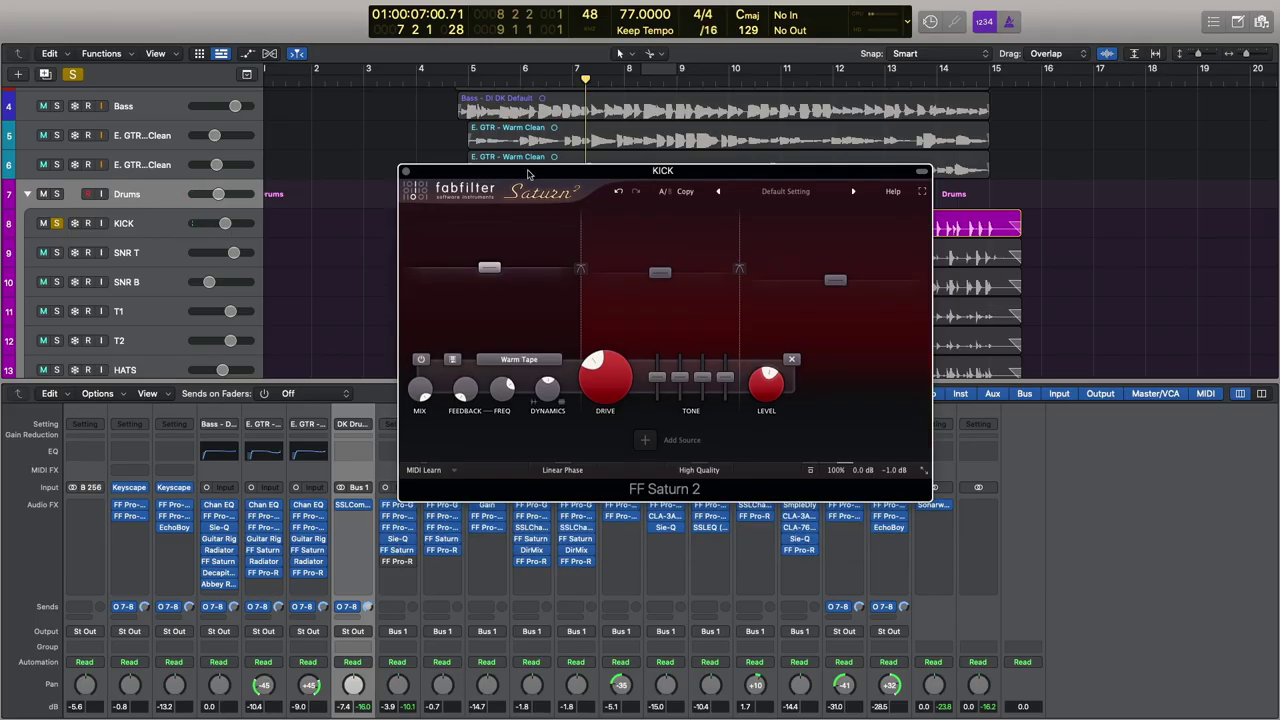
drag(529, 175, 535, 373)
click(503, 238)
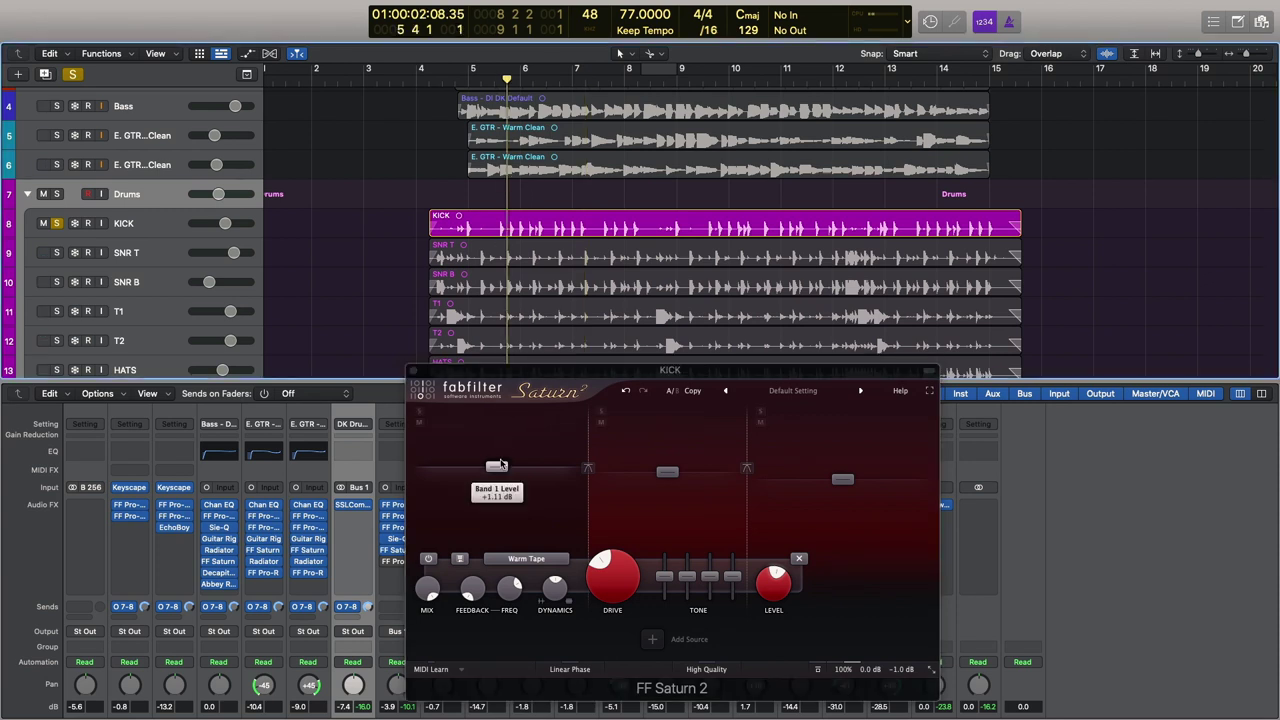
Step: Examine the level, drive and saturation style of each of the three Saturn 2 bands on the kick
click(500, 466)
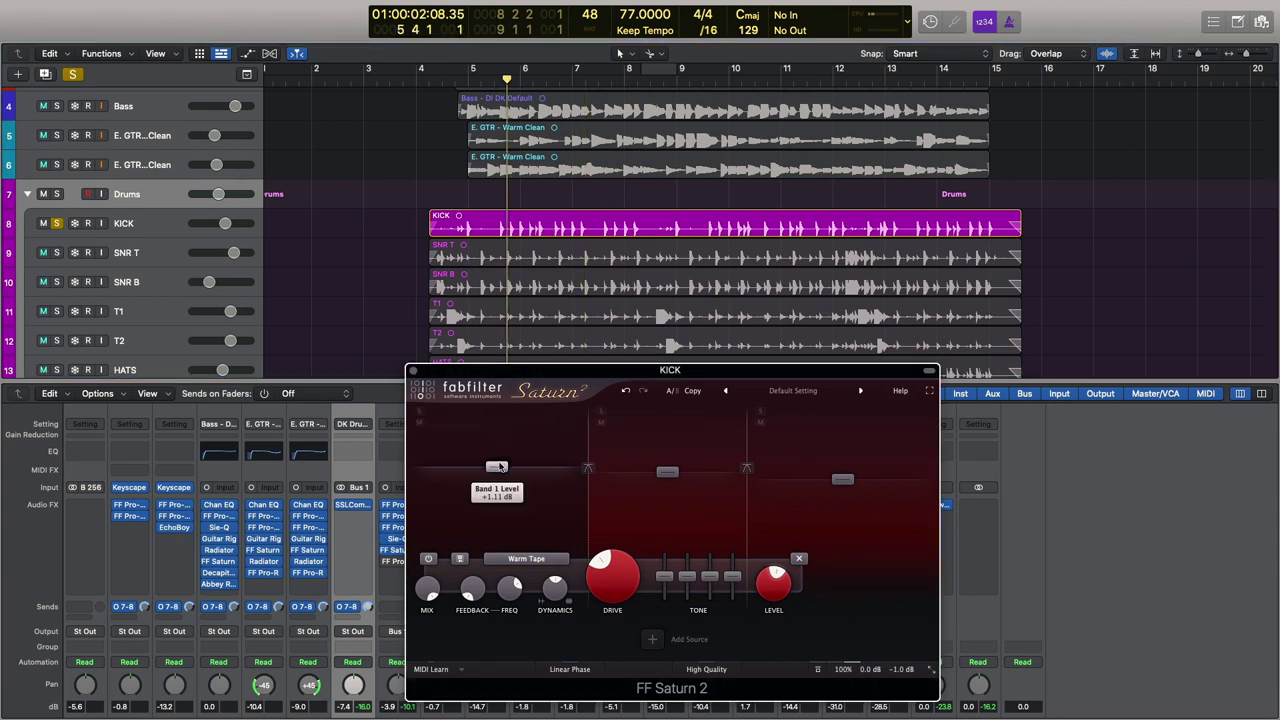
click(670, 477)
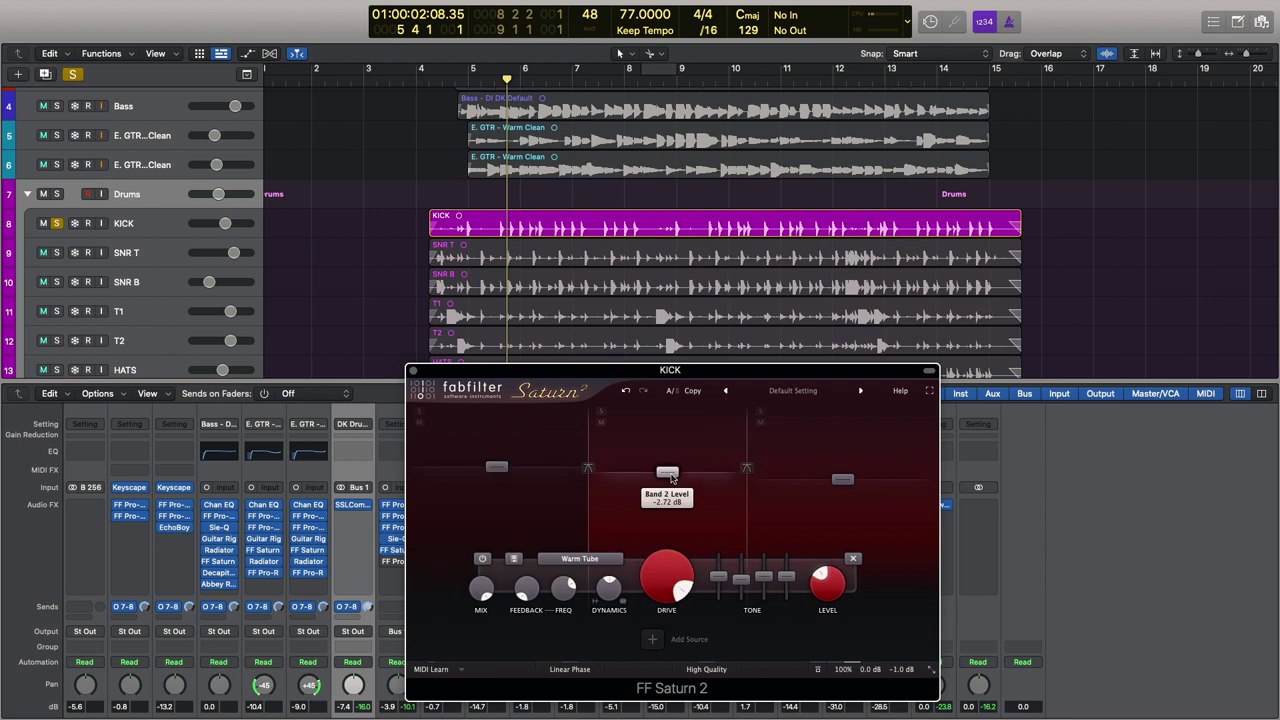
click(840, 481)
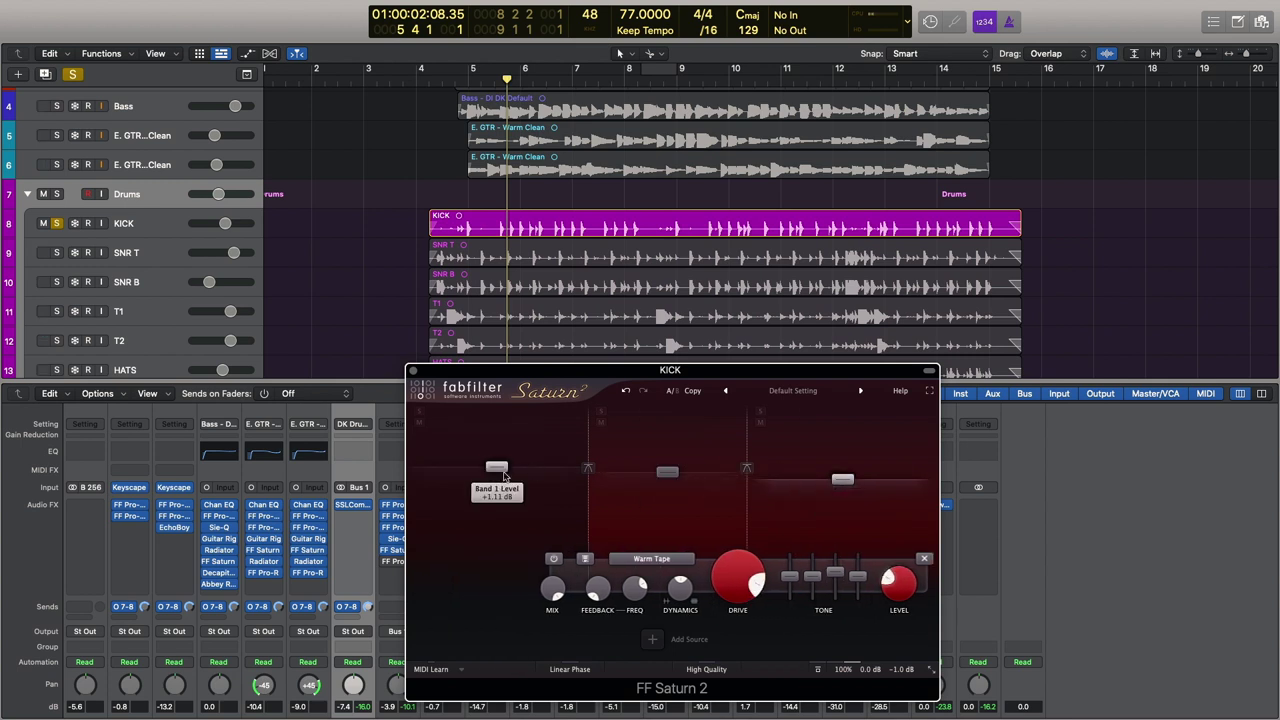
Step: Play the kick from the middle of bar 5 and audition Saturn 2's bands, including band 3 in solo
click(490, 205)
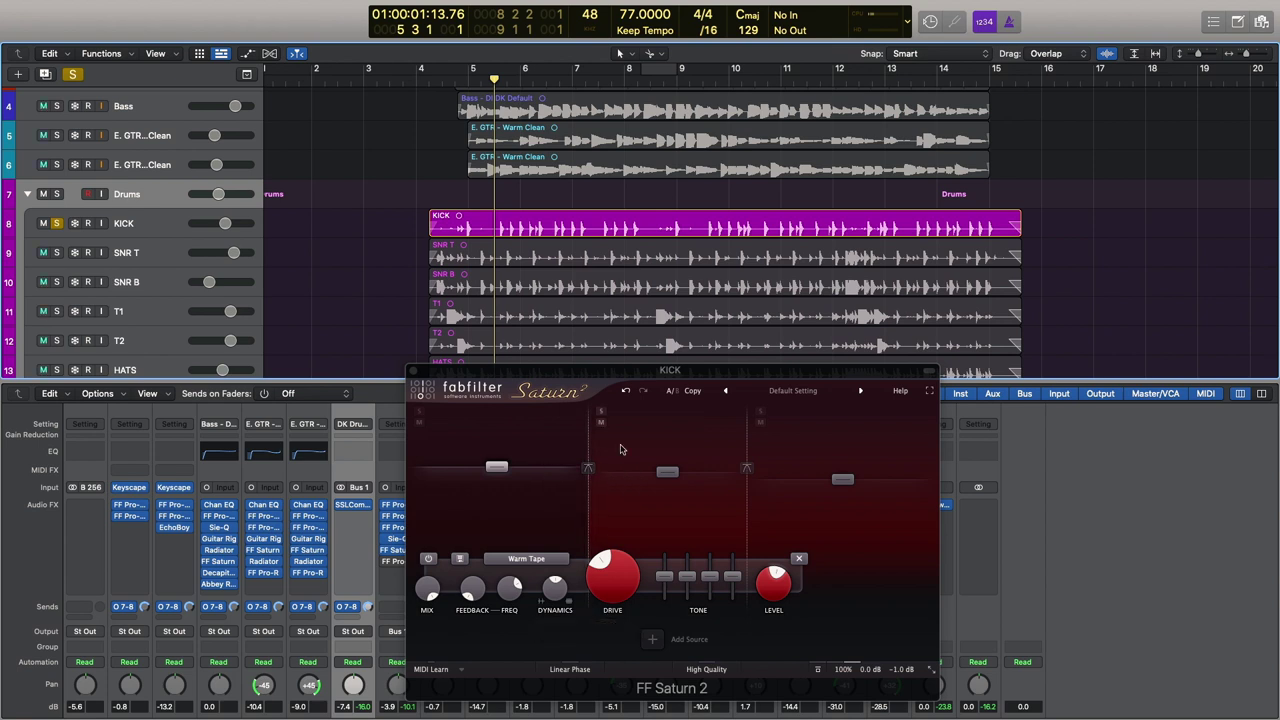
key(space)
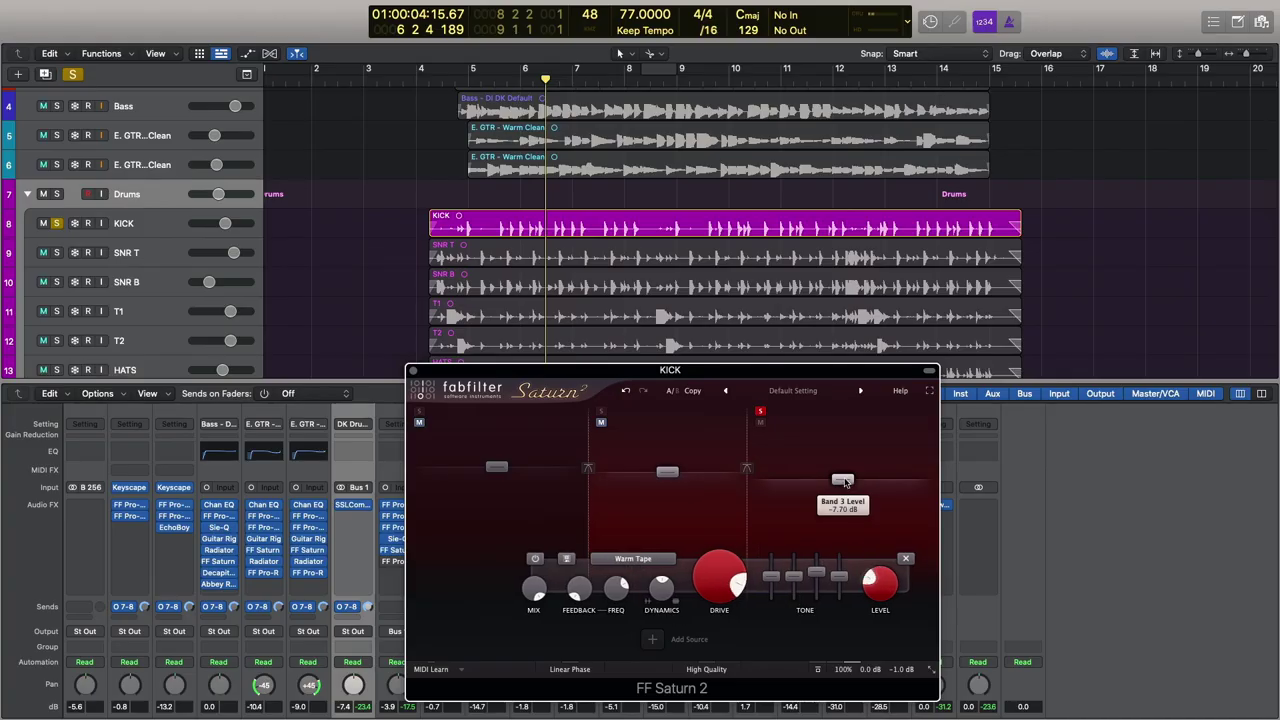
key(space)
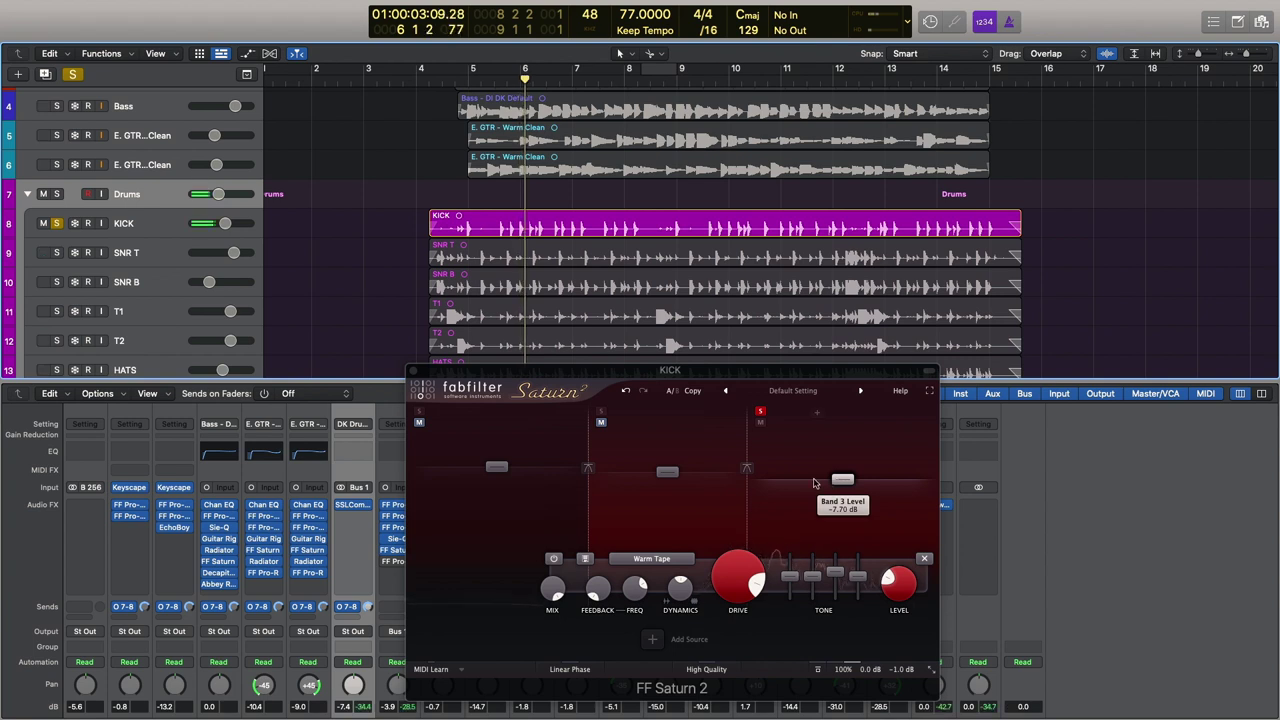
mouse_move(661, 477)
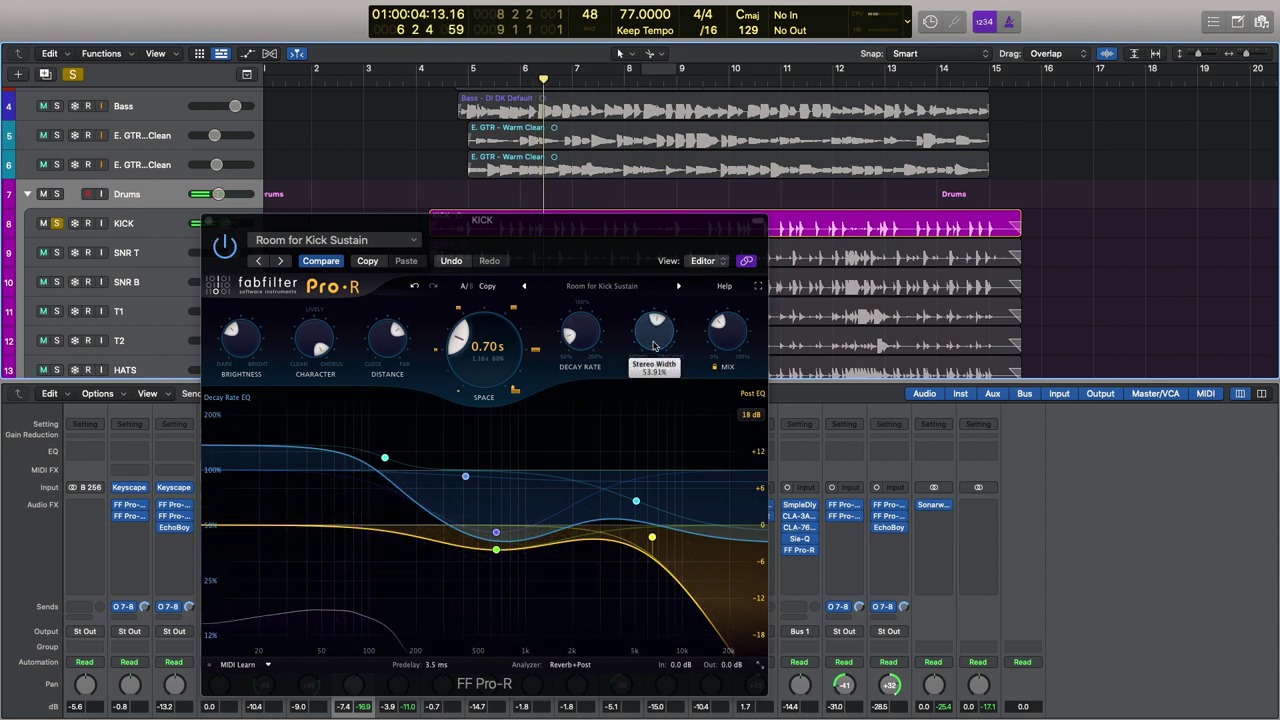
Step: Check the stereo width in the kick's Pro-R reverb, close the plug-in, and solo only the SNR T channel
mouse_move(655, 345)
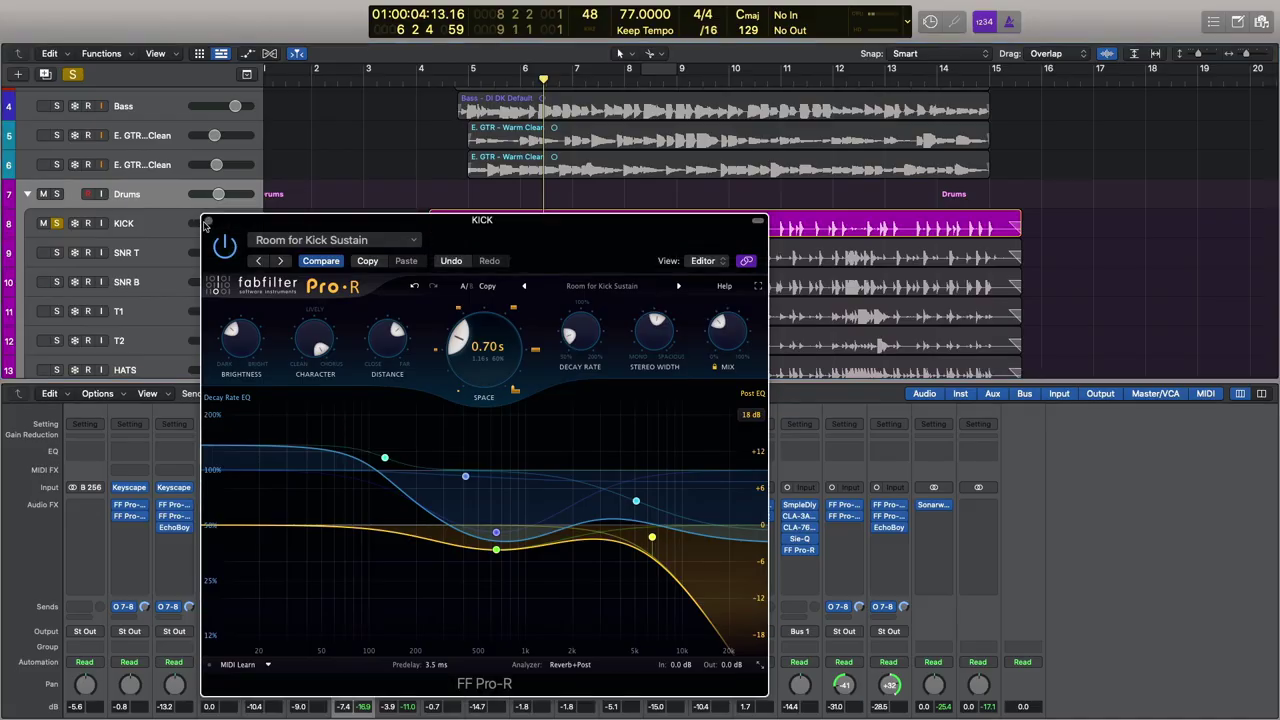
click(208, 221)
scroll(453, 600, down, 8)
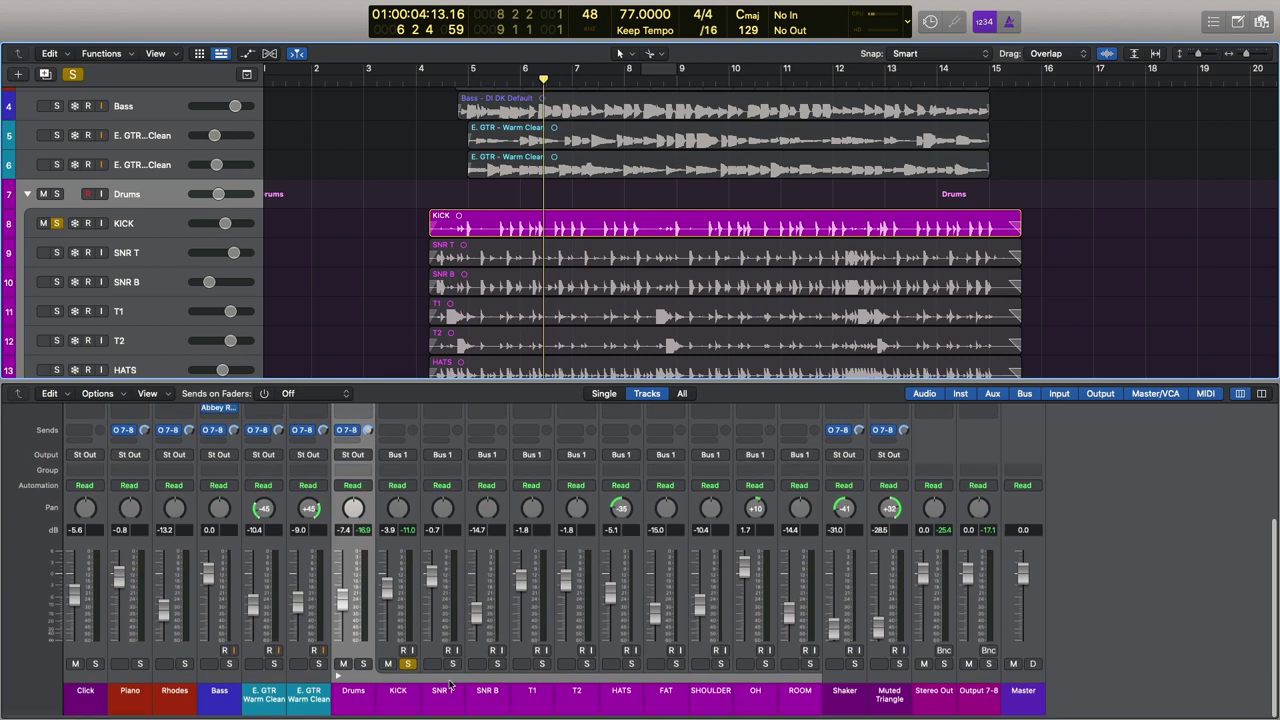
alt+click(452, 667)
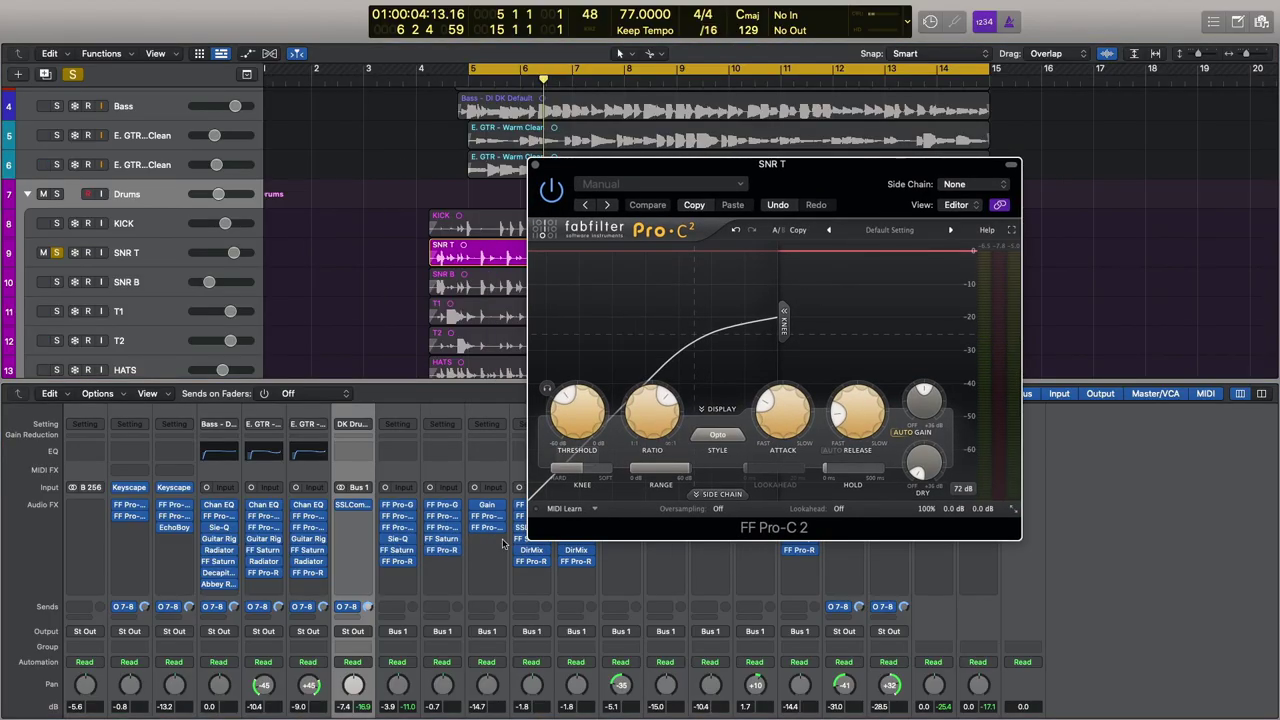
Step: Audition SNR T through its Pro-C 2 compressor and close the plug-in window
key(space)
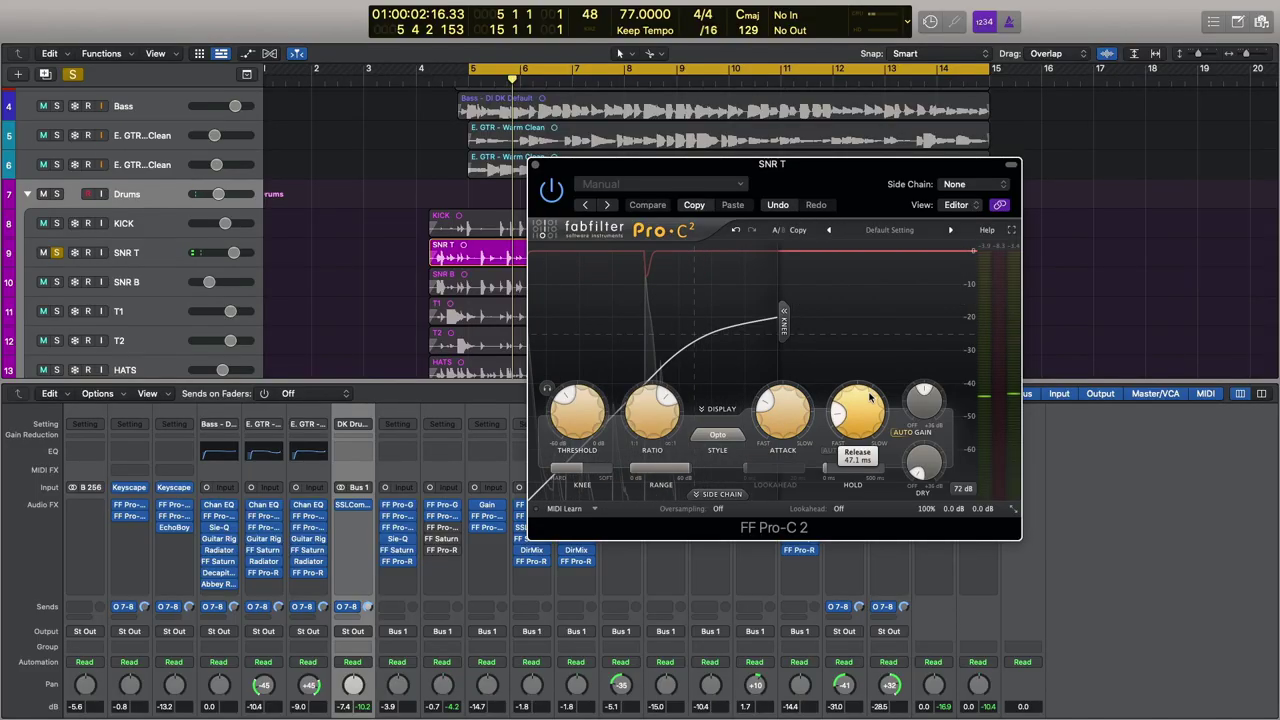
key(space)
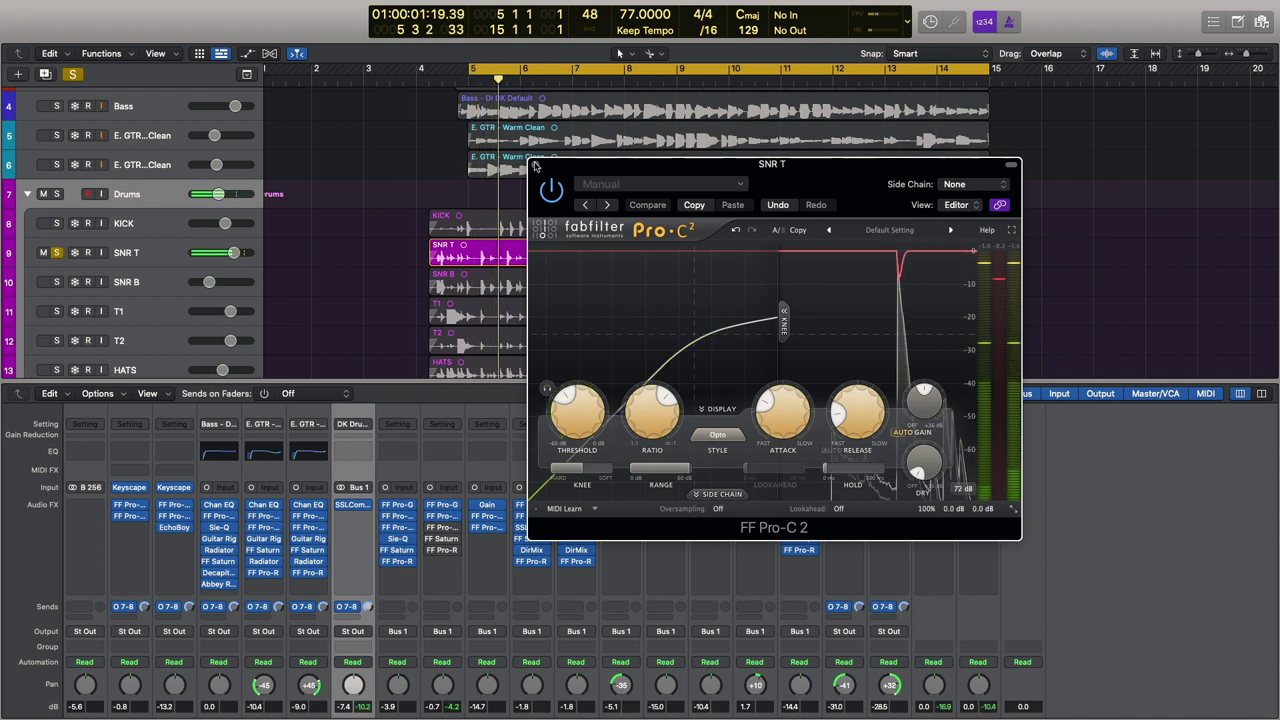
click(535, 165)
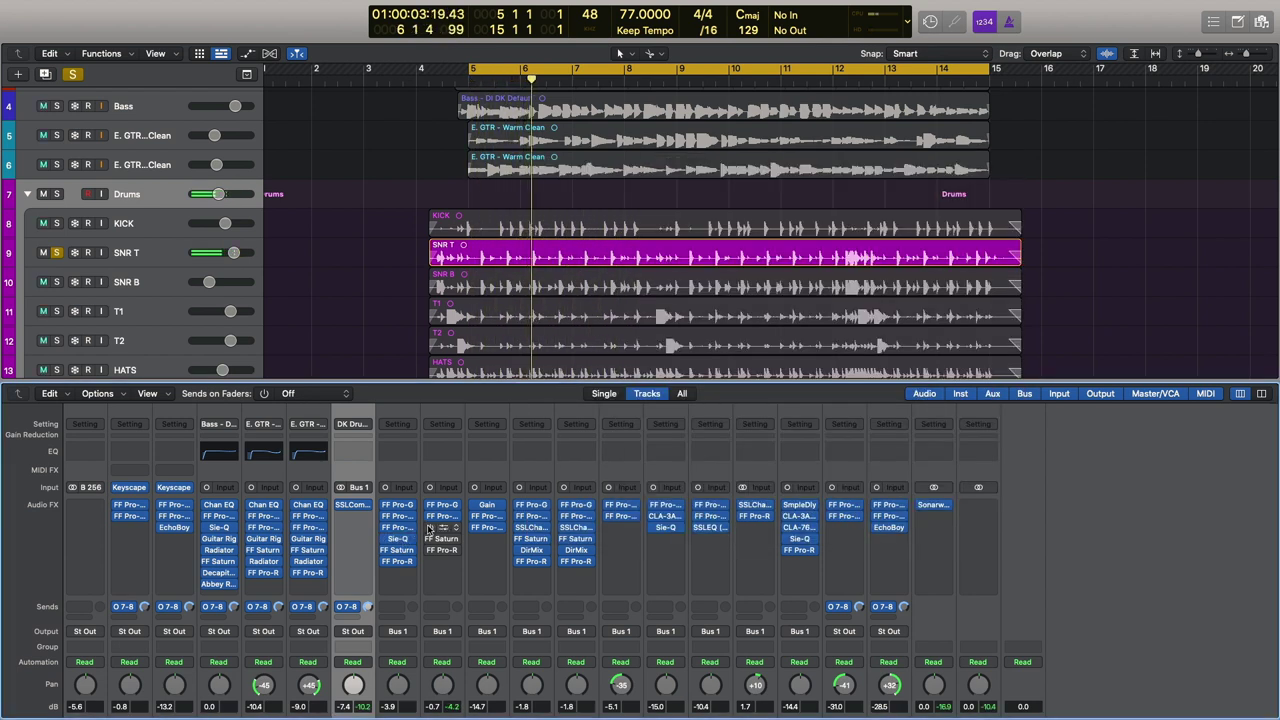
Step: Open the SNR T channel's third insert and its Saturn 2, and examine the settings of the saturation bands
click(447, 528)
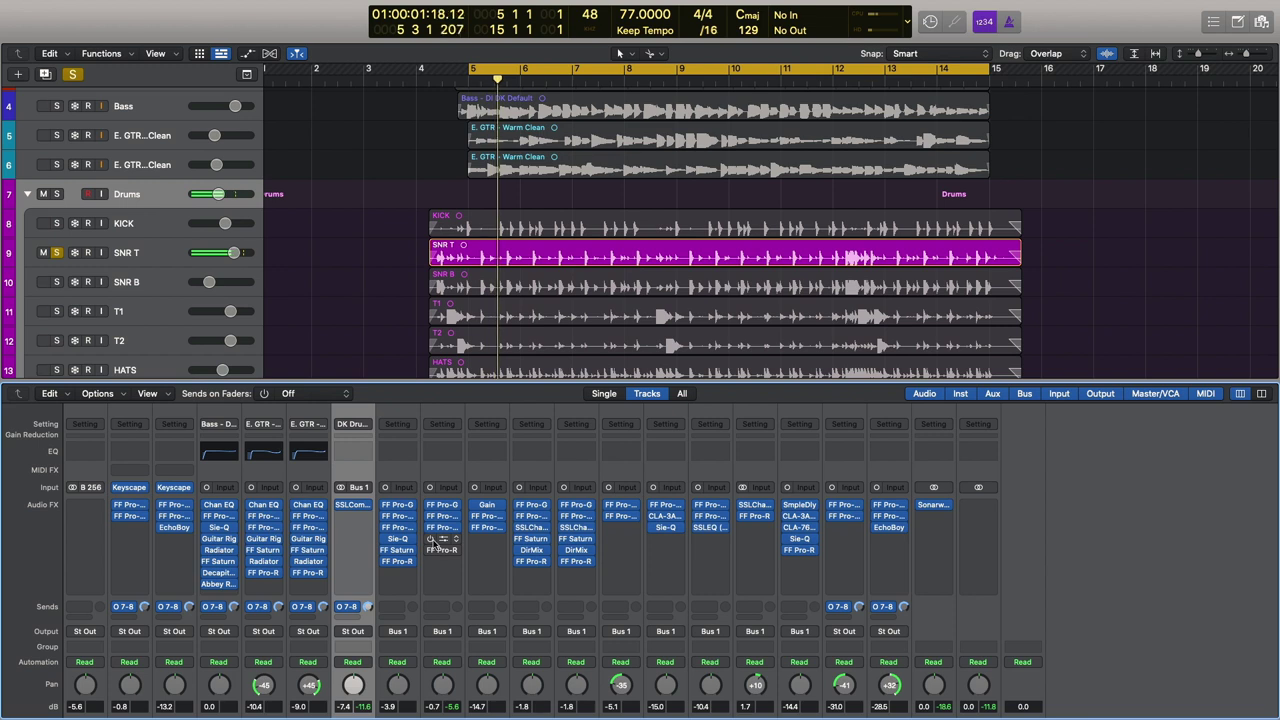
click(443, 539)
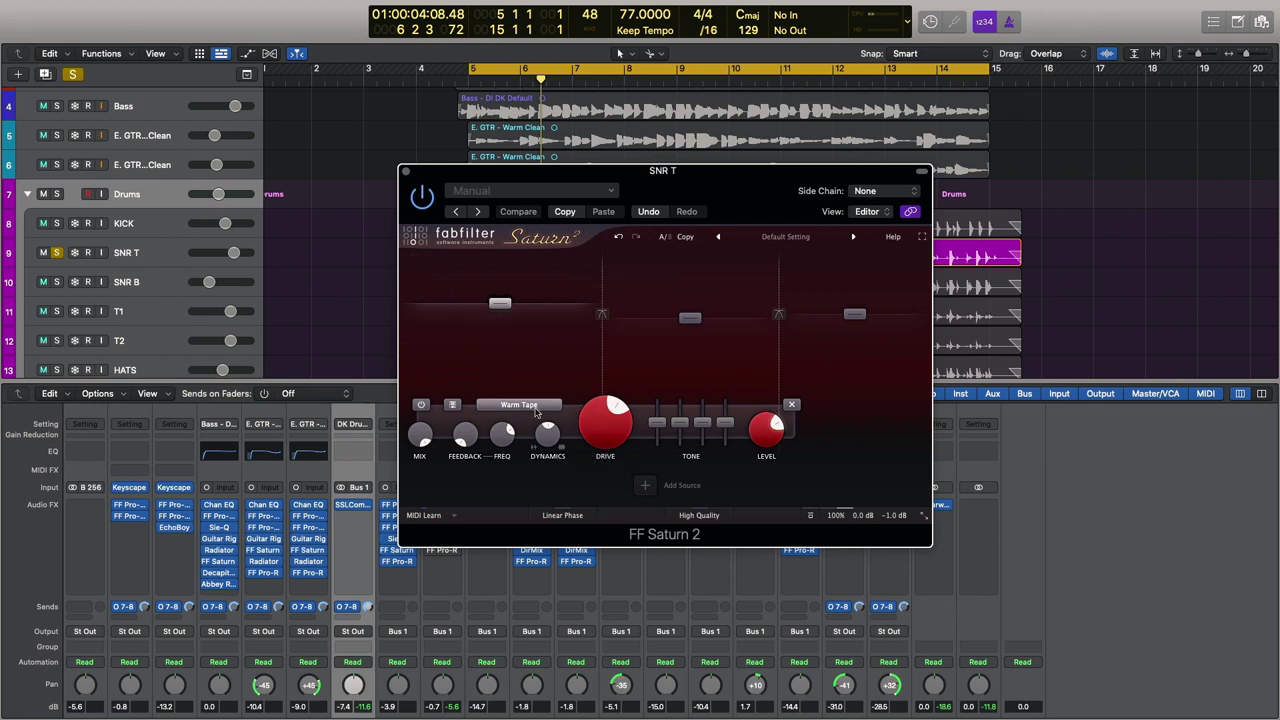
mouse_move(687, 319)
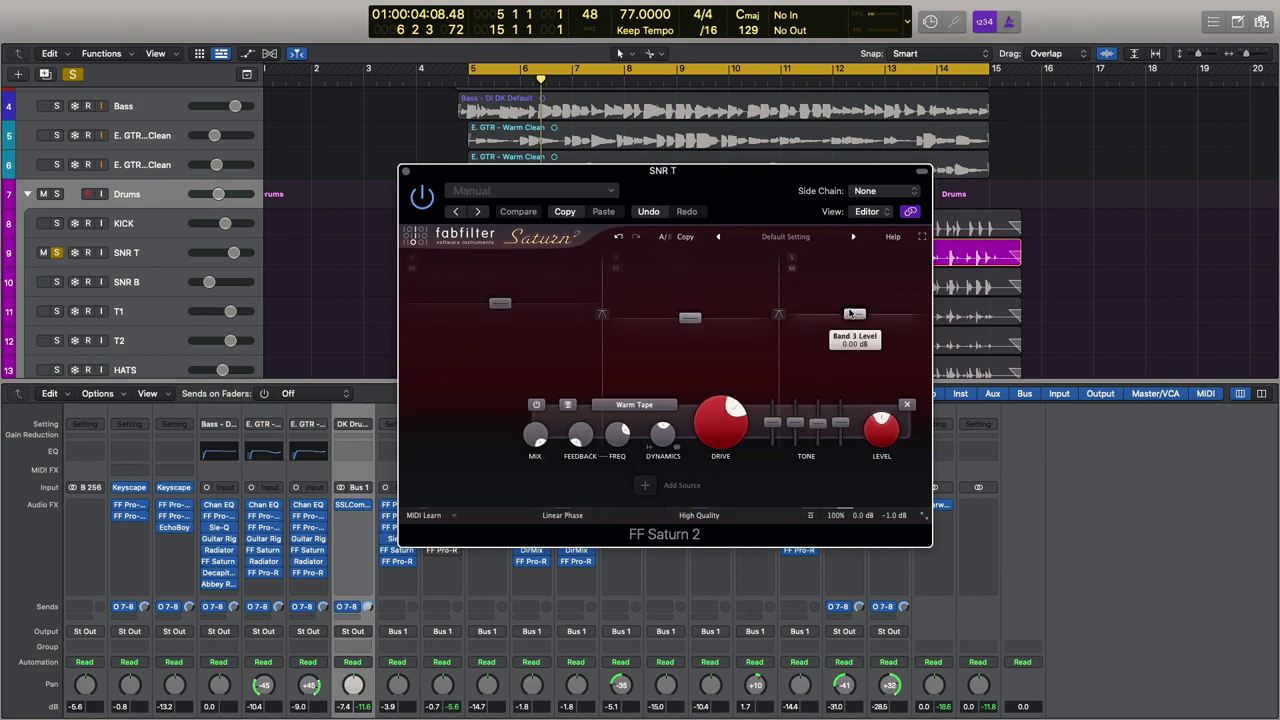
Step: Check the mix and stereo width of SNR T's Pro-R reverb, close the plug-in, and audition KICK soloed together with SNR T
mouse_move(500, 304)
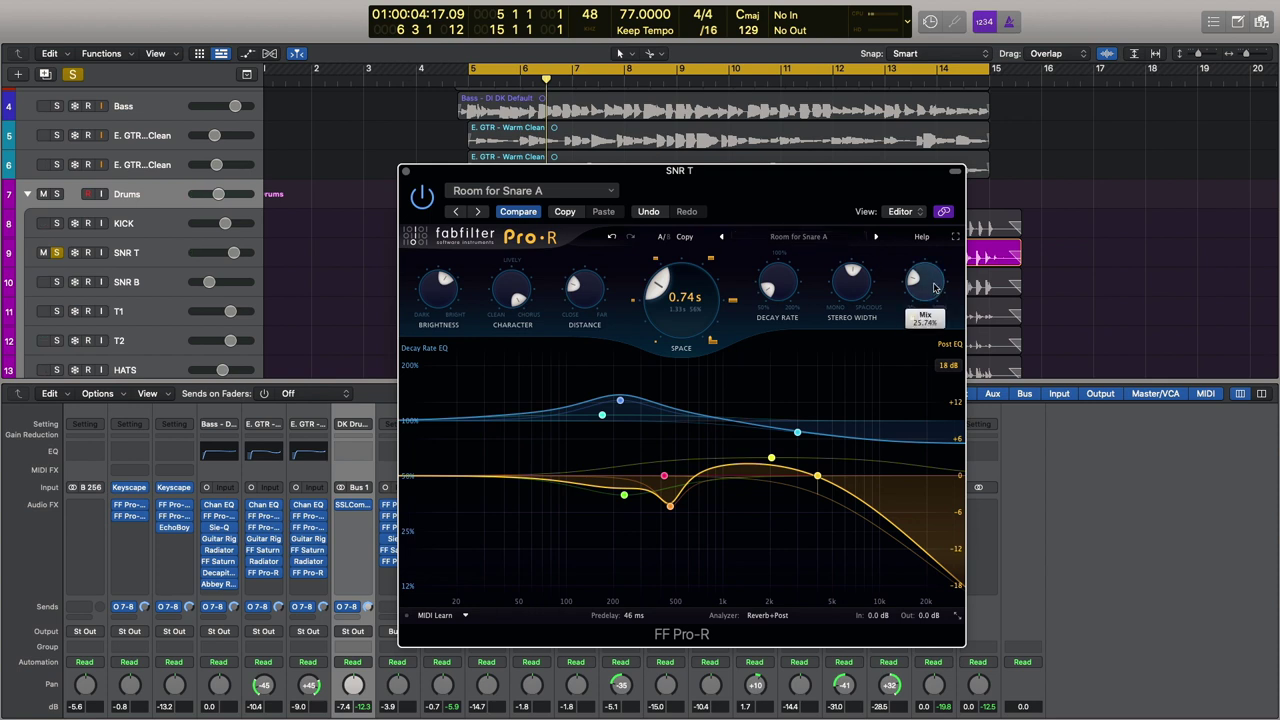
mouse_move(863, 293)
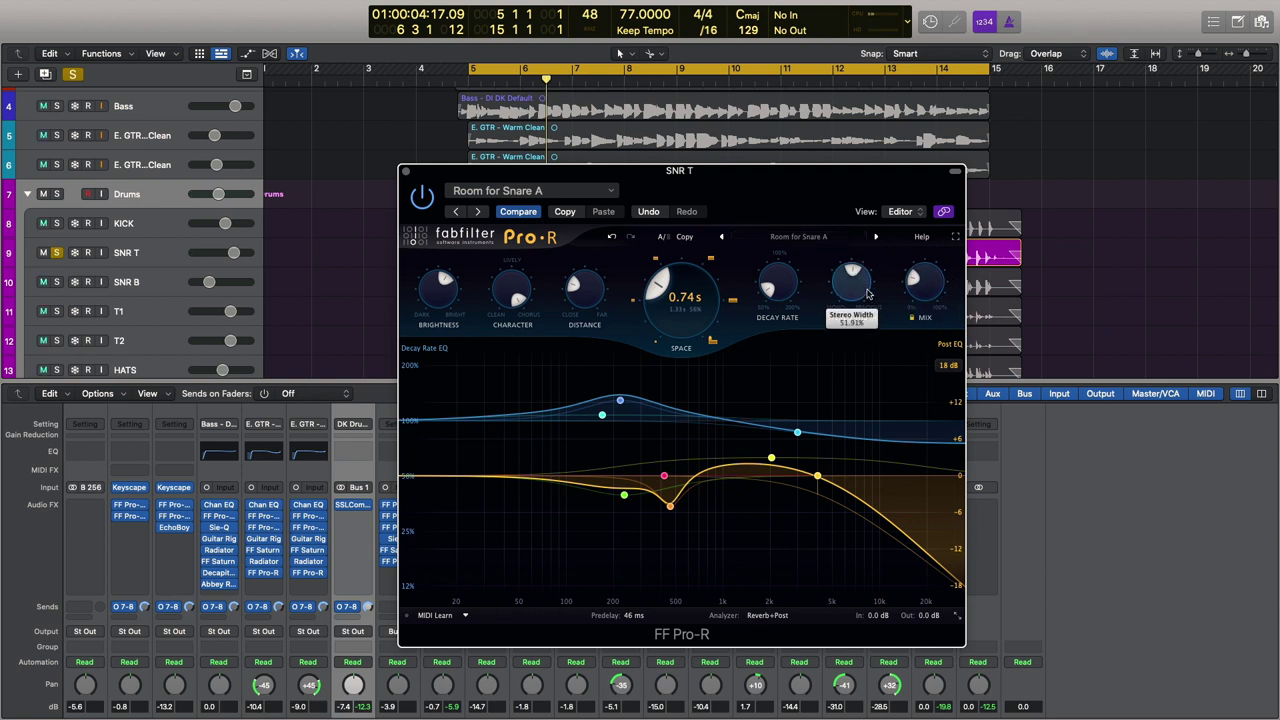
click(405, 173)
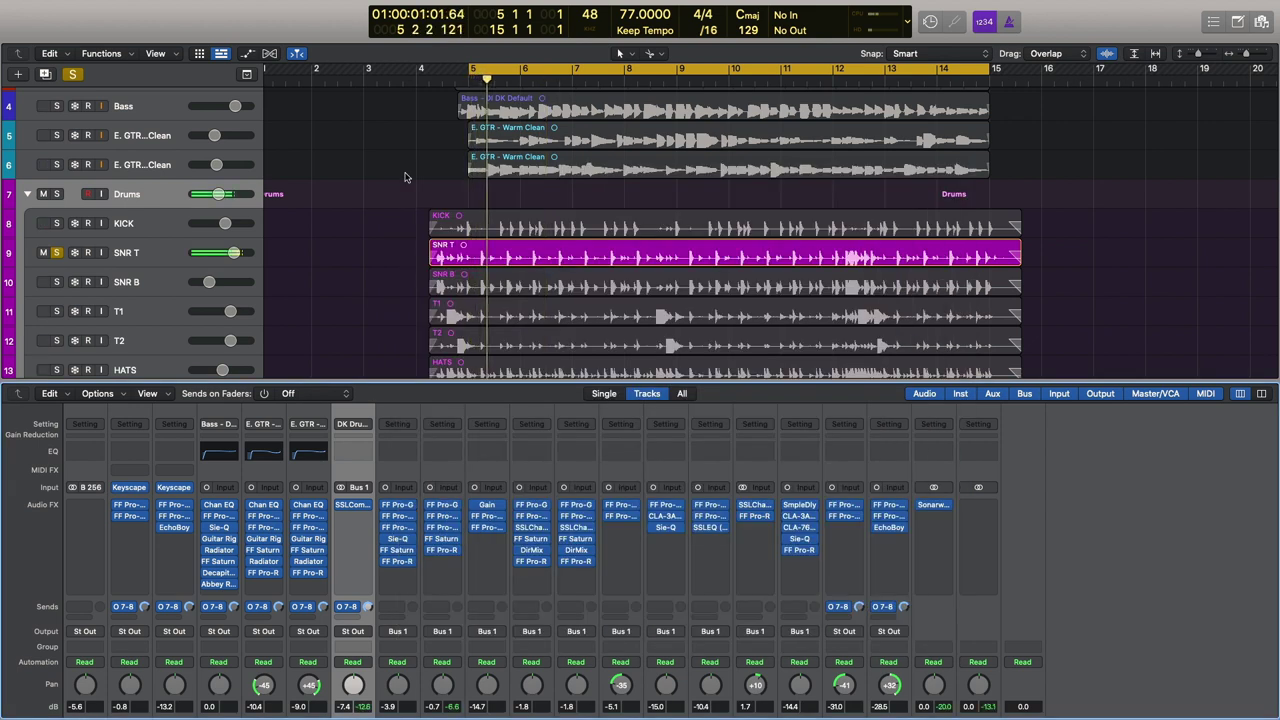
click(56, 223)
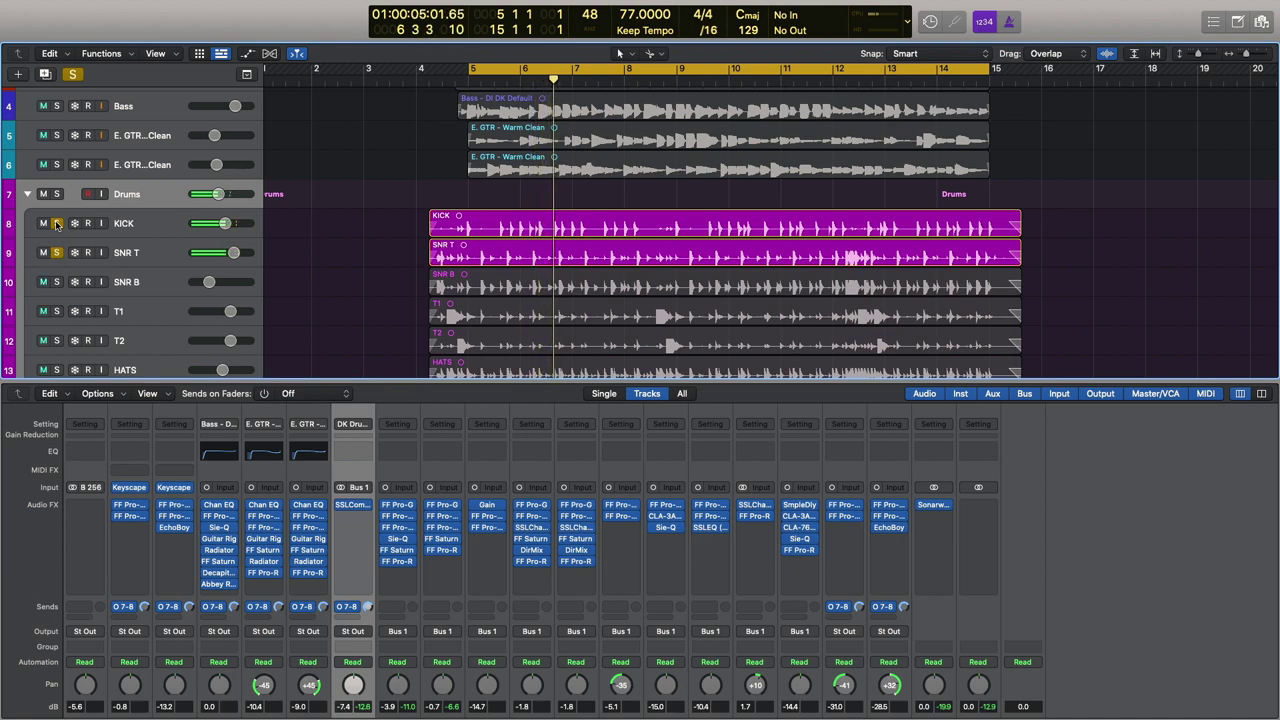
alt+click(56, 223)
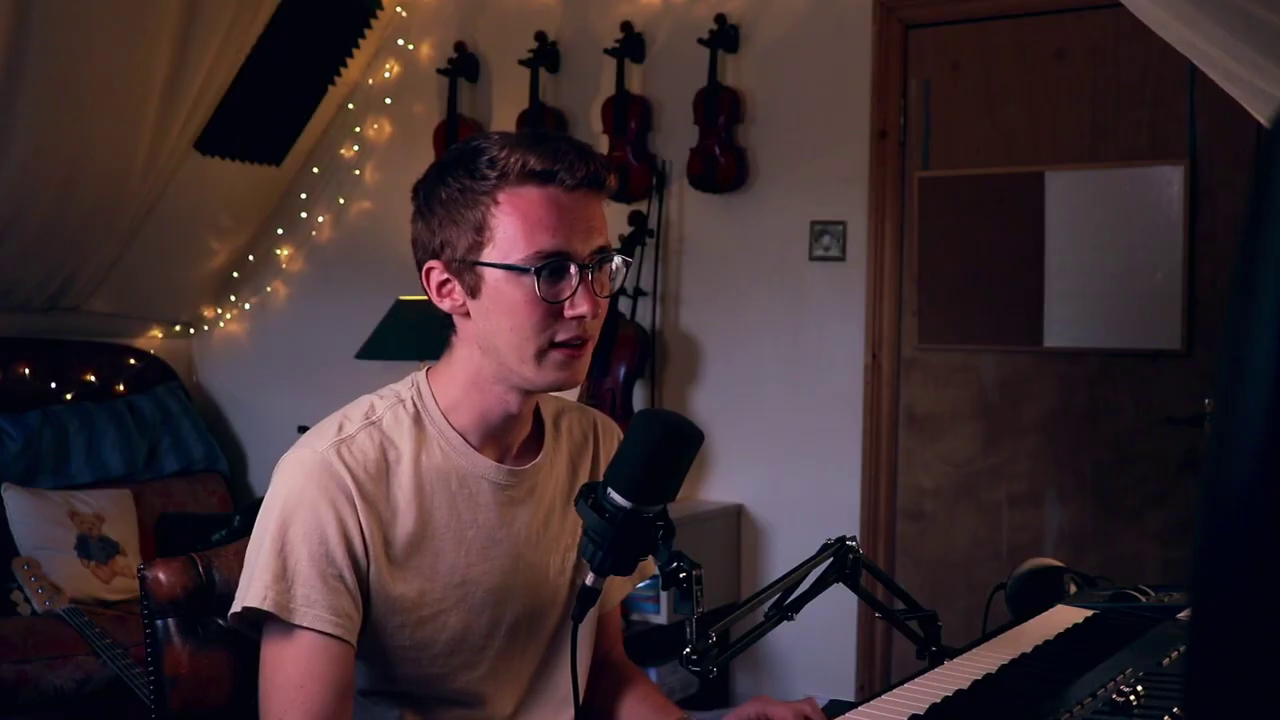
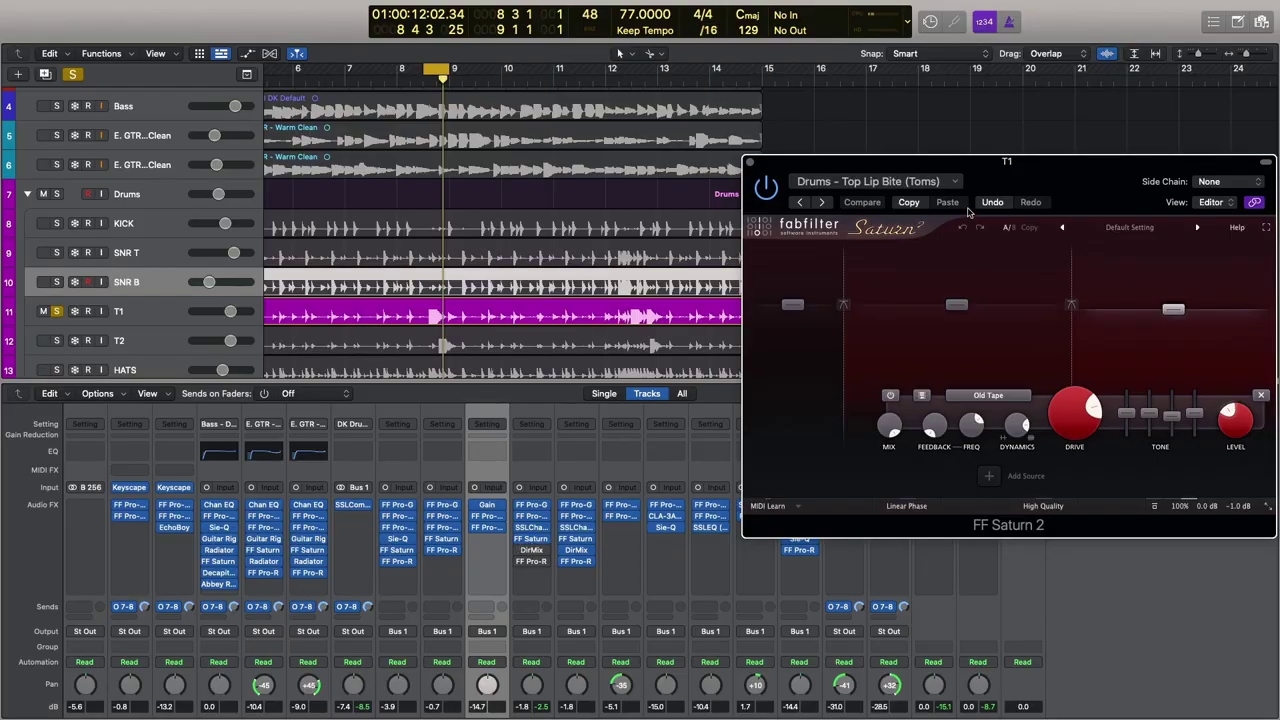
Step: Audition bands 2 and 3 of T1's Saturn 2 in solo, with the plug-in window moved nearer the centre
drag(968, 161, 803, 198)
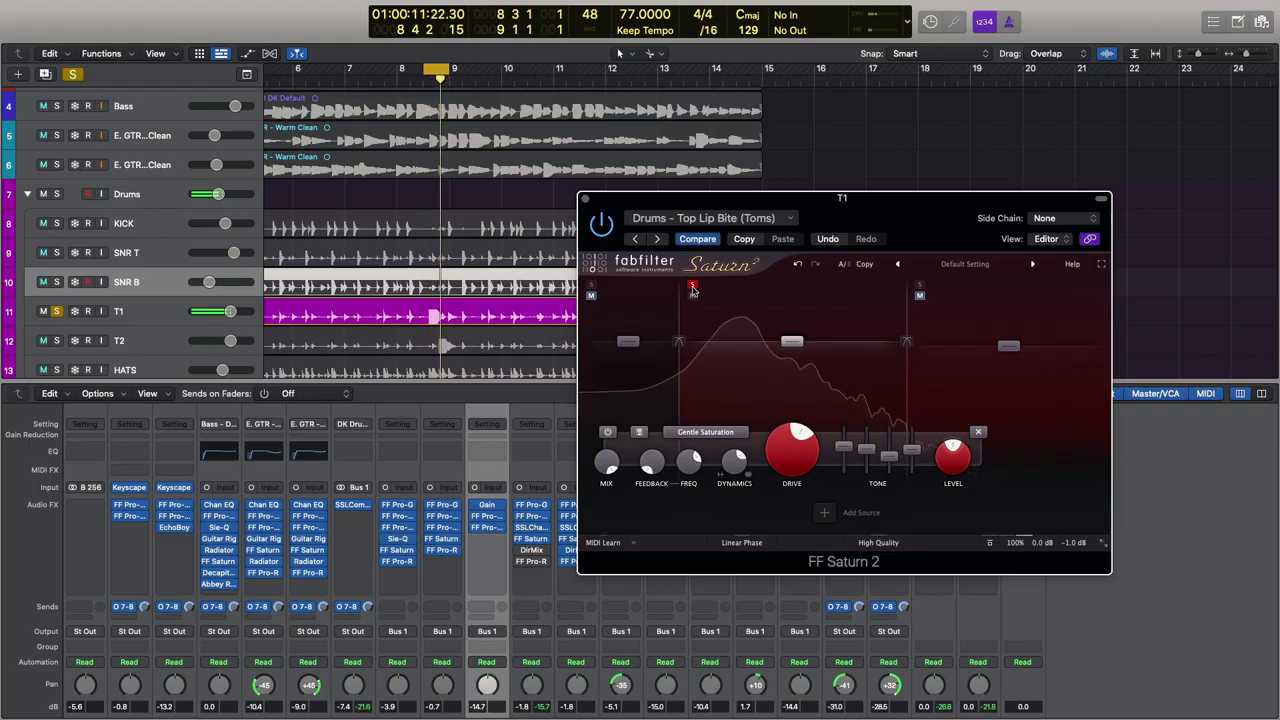
click(692, 287)
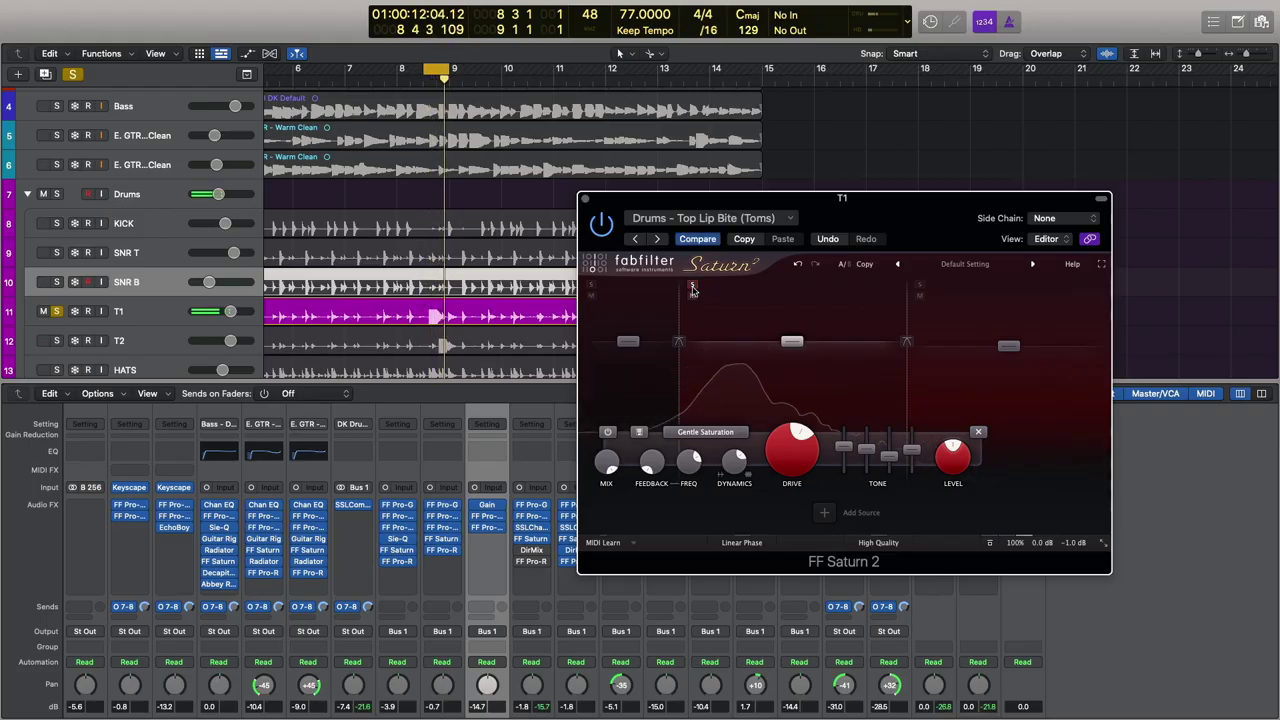
click(919, 287)
mouse_move(1017, 346)
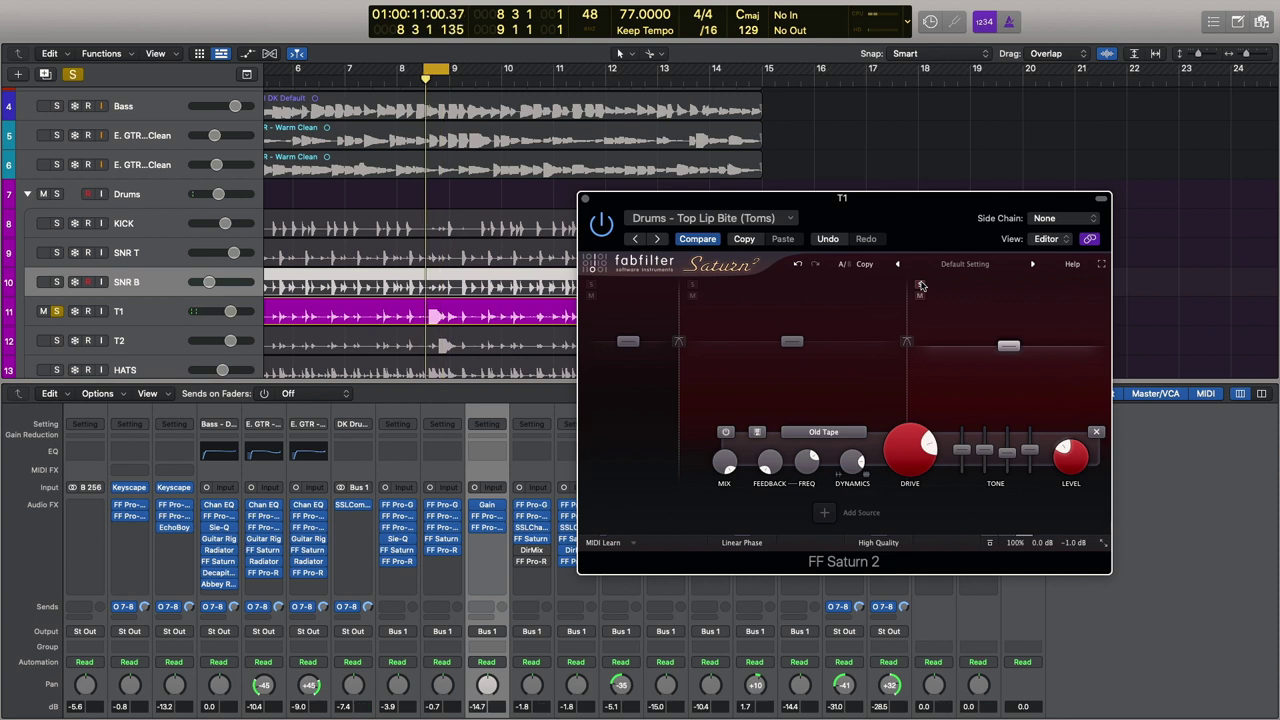
Step: Bring T1's bypassed Direction Mixer and Pro-R inserts back into the chain
click(634, 240)
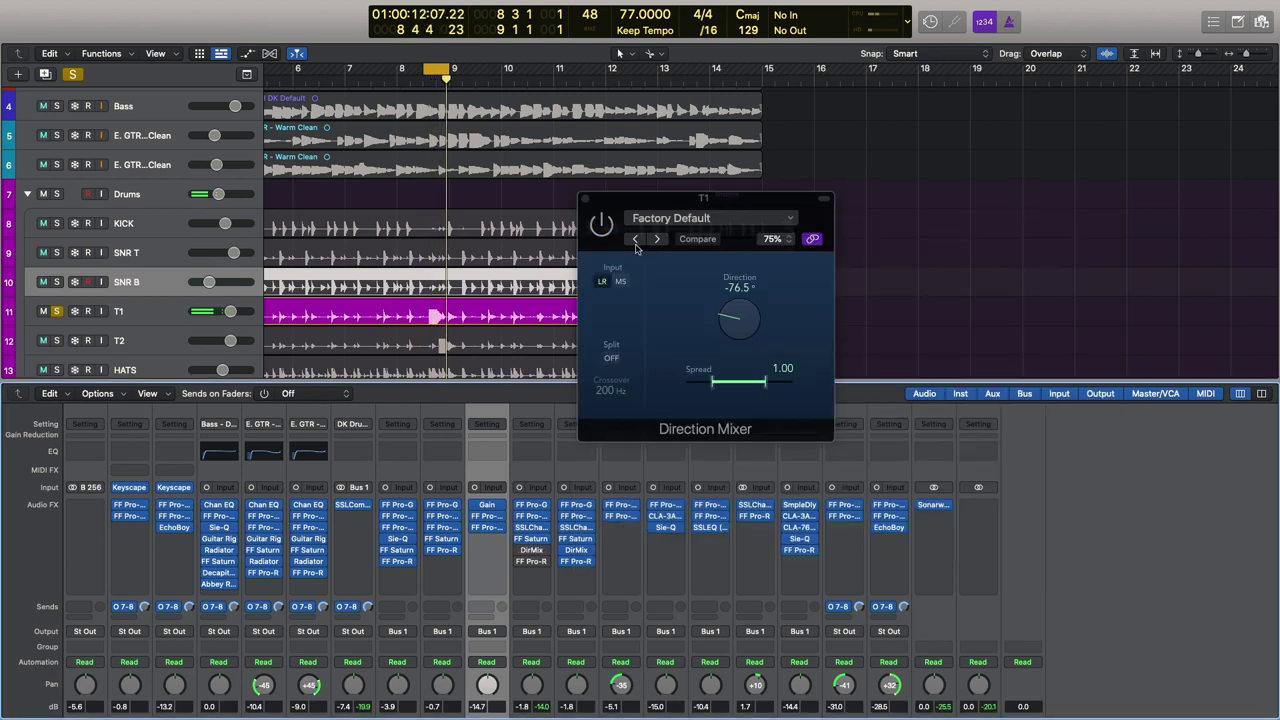
click(532, 563)
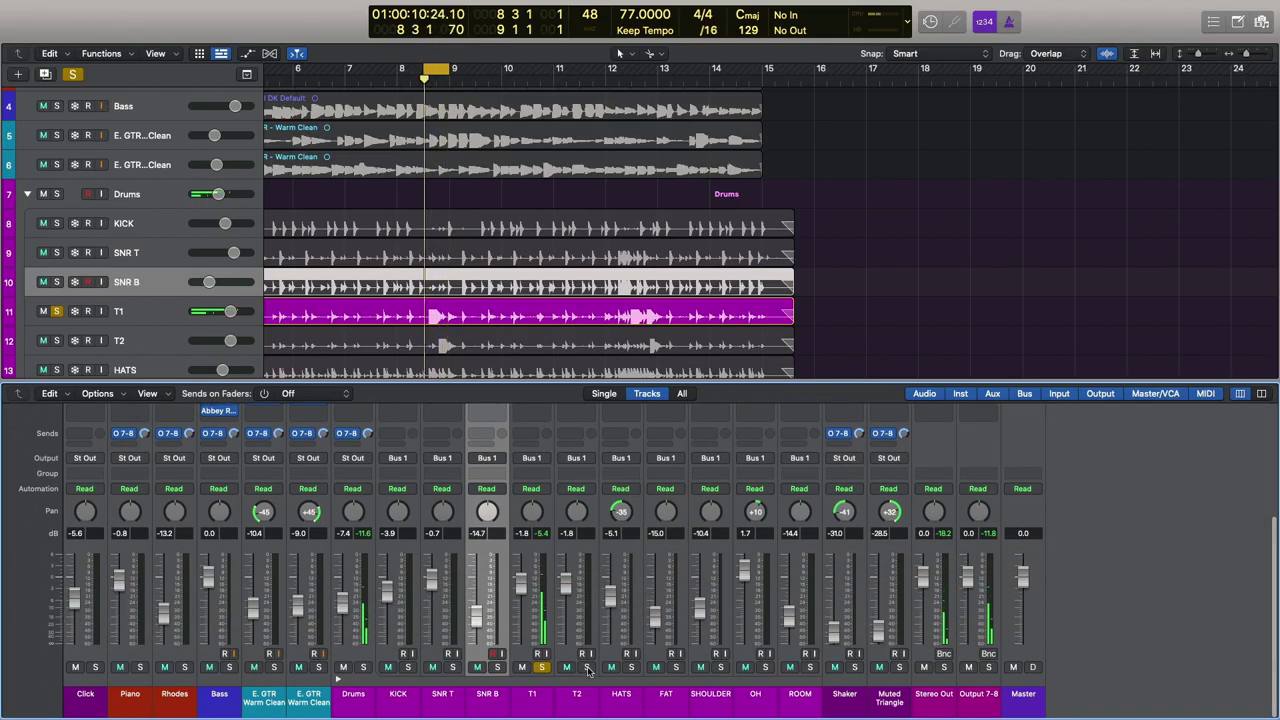
Step: Solo only T2 to review its insert chain, and add T1 to the solo to hear both toms together
click(587, 667)
scroll(575, 500, up, 6)
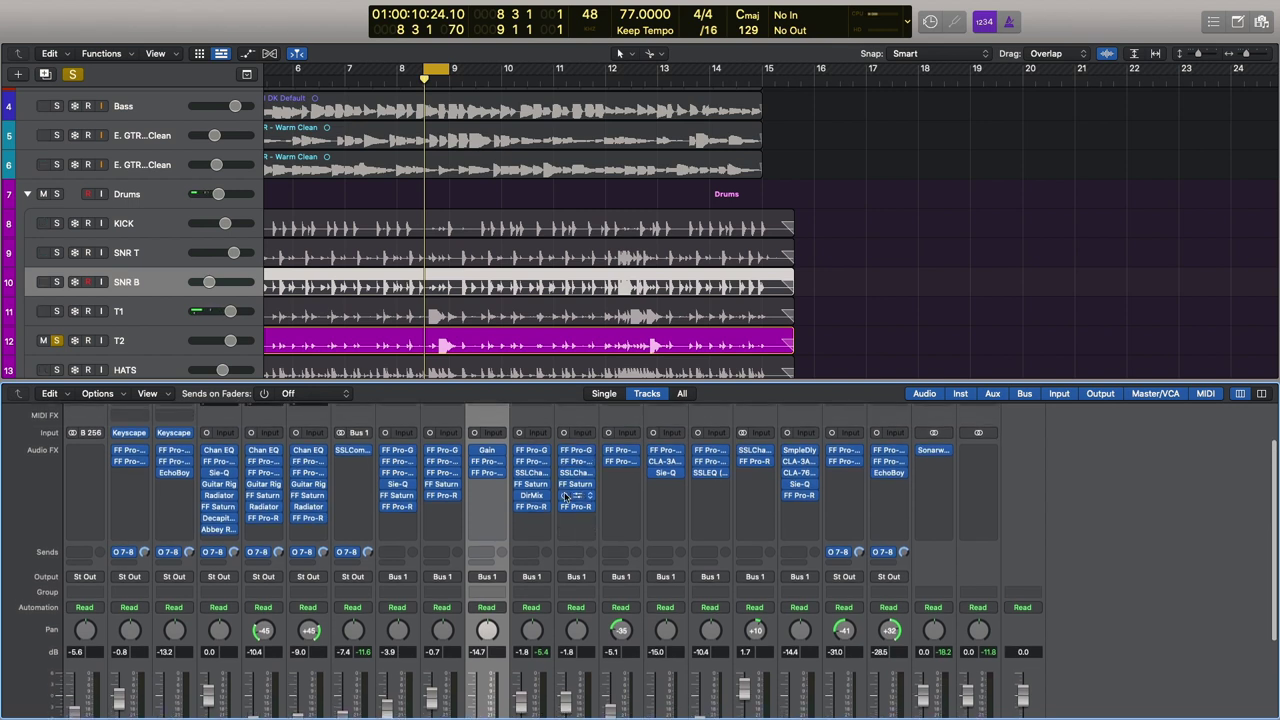
click(577, 474)
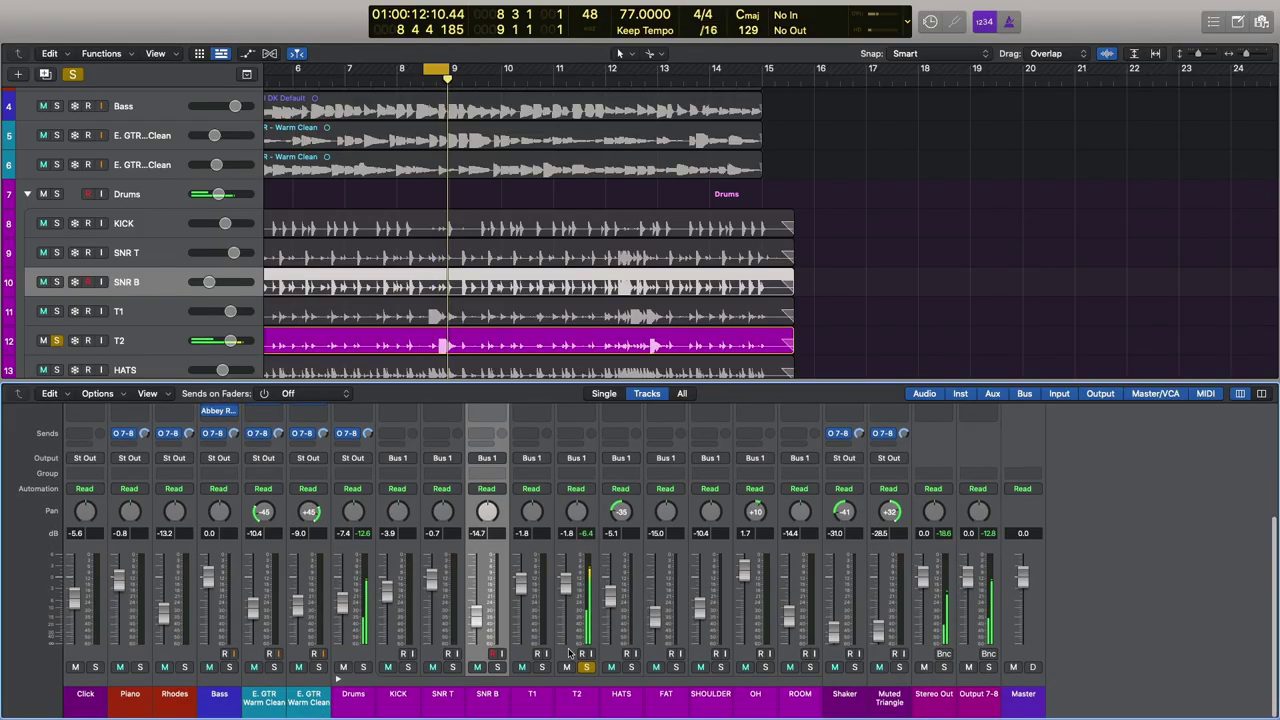
click(541, 667)
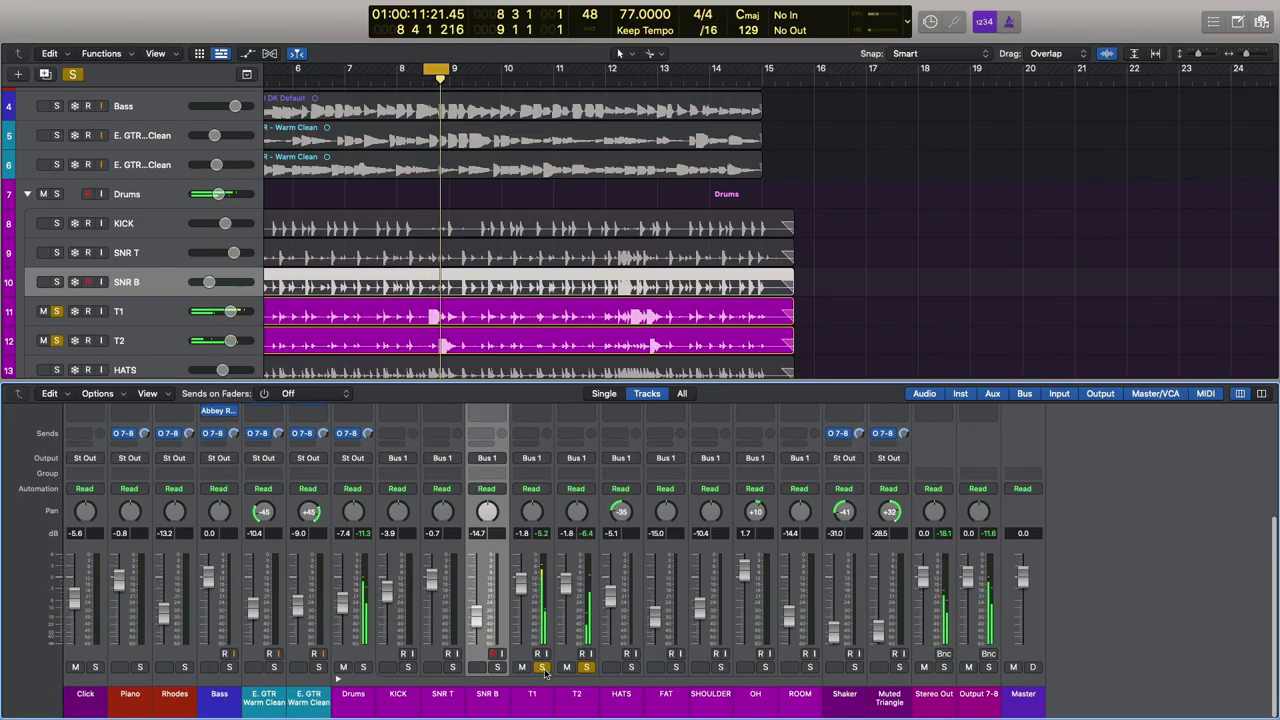
Step: Solo only the HATS channel and set the cycle range from bar 5 to bar 15
alt+click(630, 667)
scroll(625, 600, up, 4)
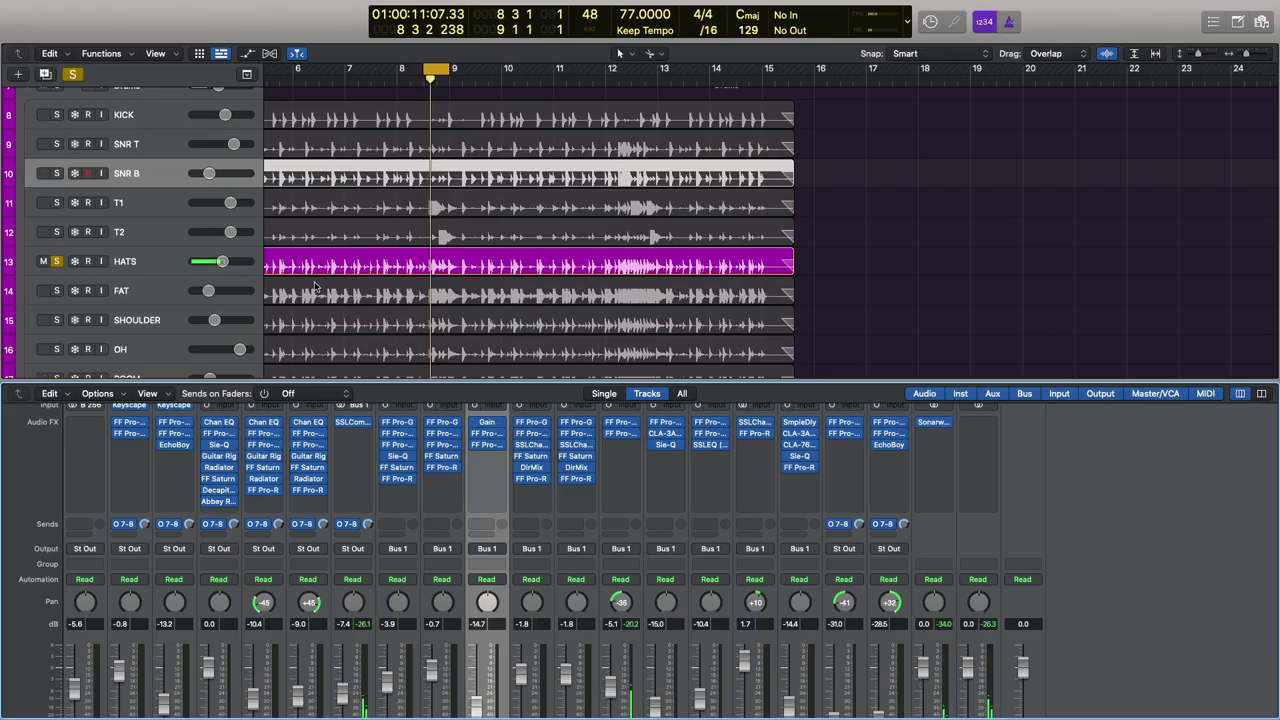
key(super+Left)
drag(379, 70, 654, 83)
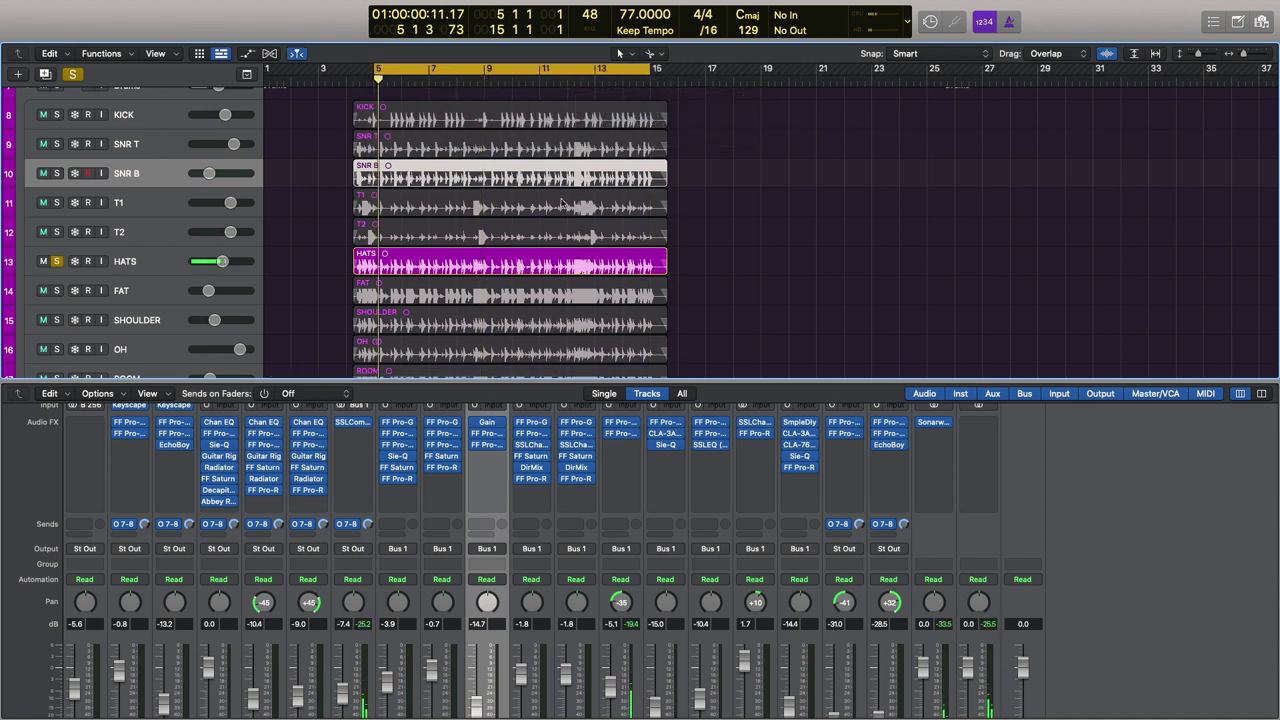
Step: Centre the pan of the HATS channel and open its Pro-Q 3 equalizer
scroll(505, 519, down, 3)
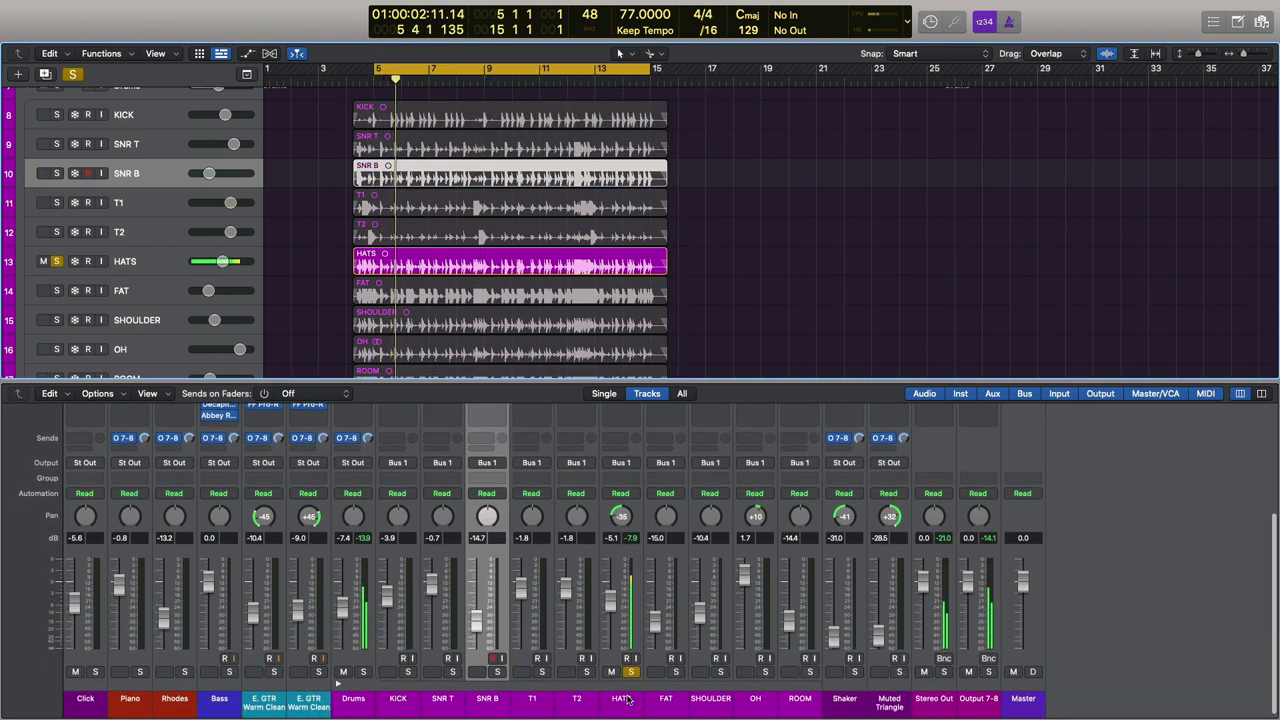
click(624, 557)
scroll(621, 514, up, 3)
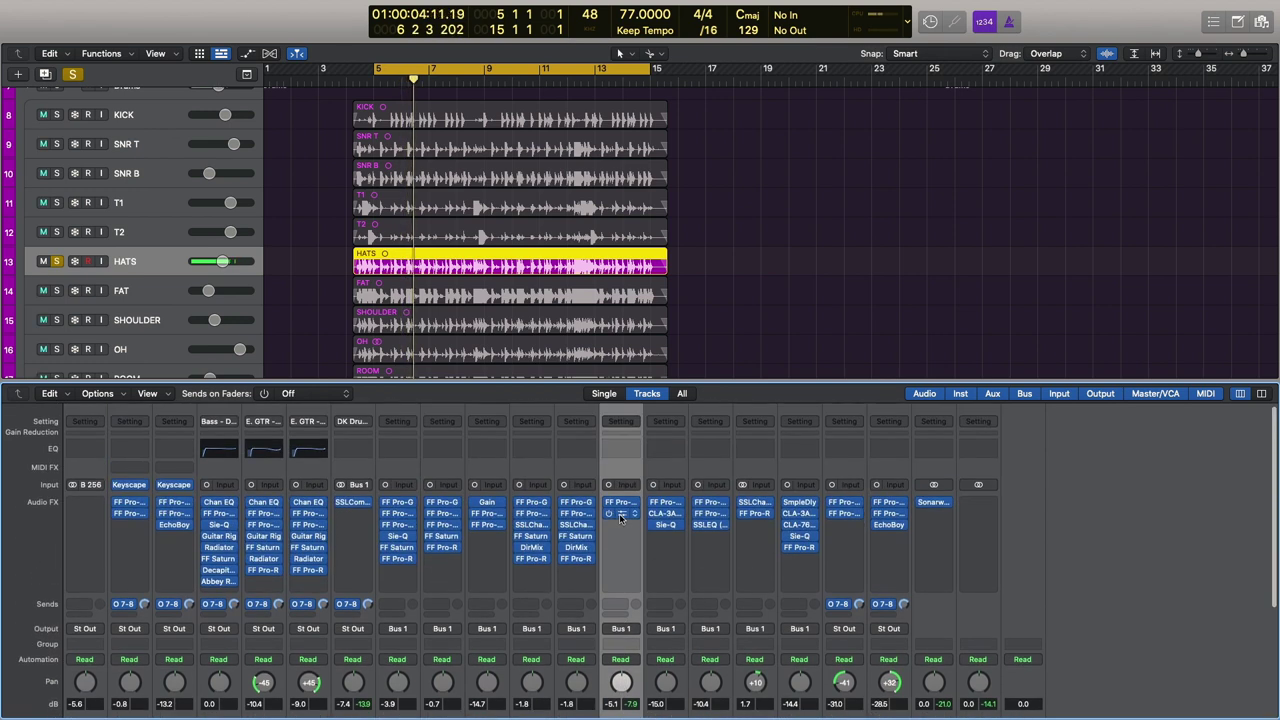
click(622, 509)
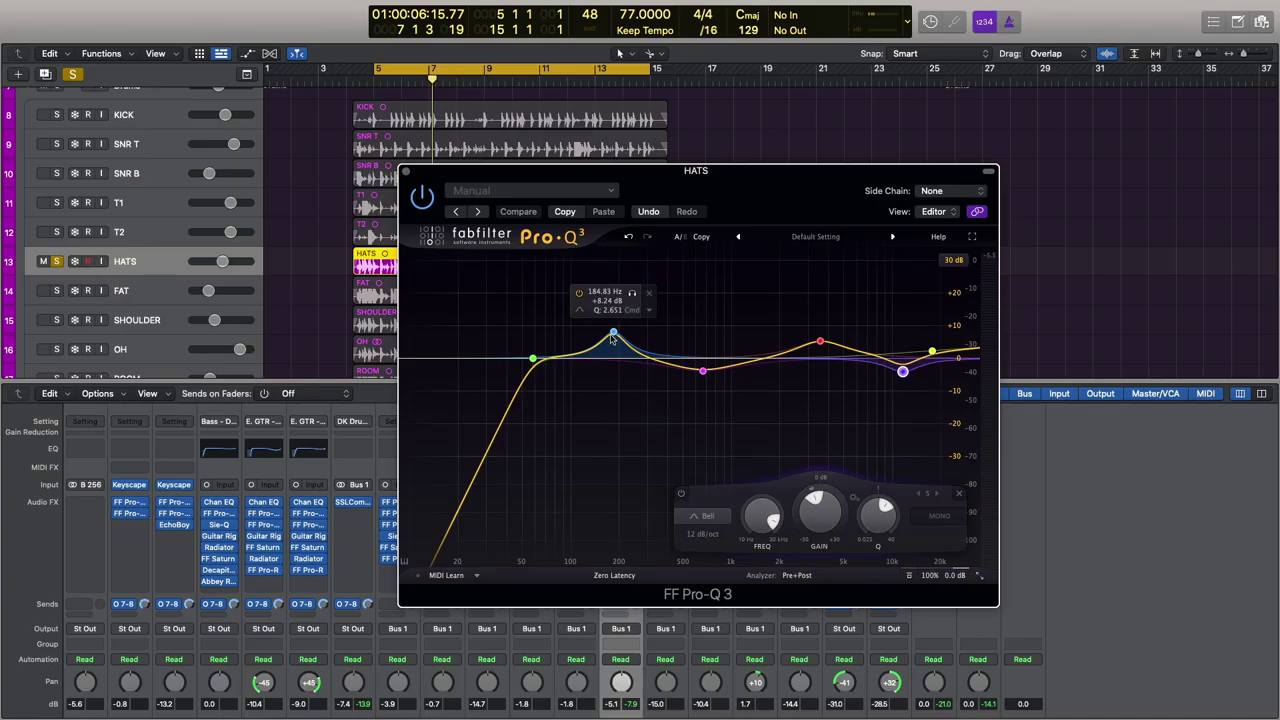
Step: Adjust the gain of the 663 Hz band and of band 5 in HATS' Pro-Q 3 while auditioning the track
drag(706, 362, 708, 375)
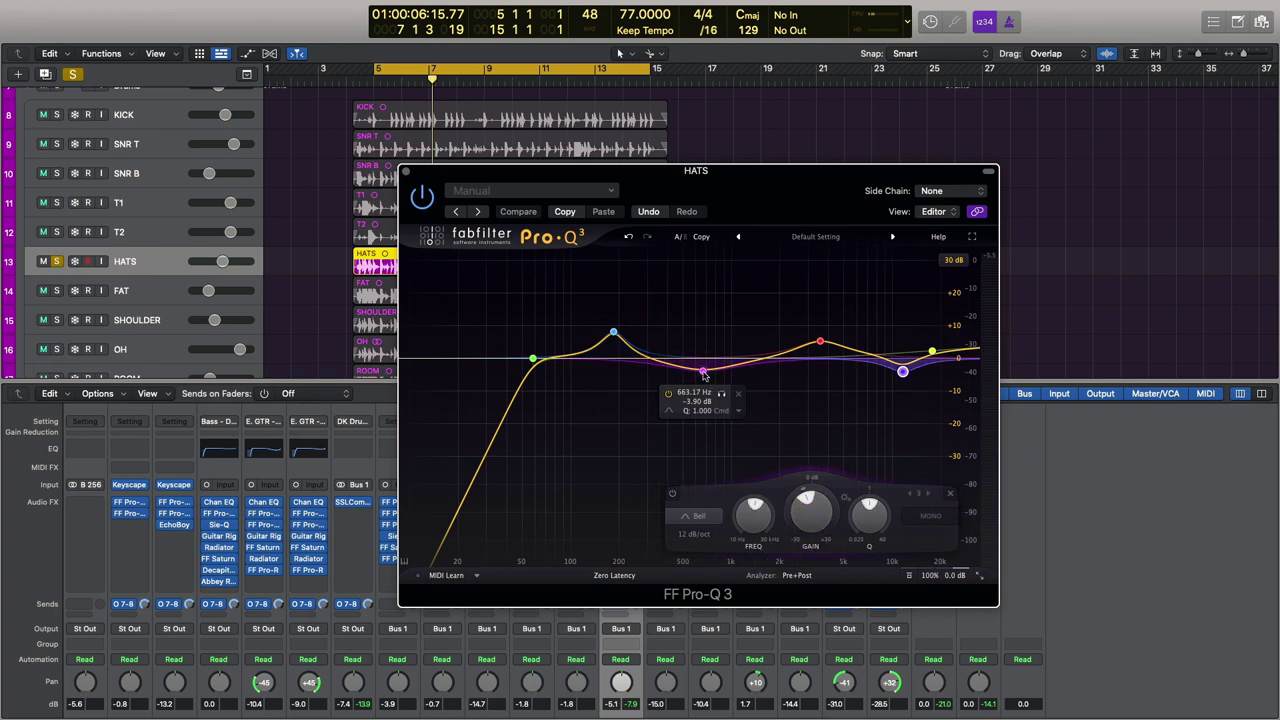
key(space)
mouse_move(703, 512)
mouse_down()
mouse_move(700, 447)
mouse_move(702, 500)
mouse_up()
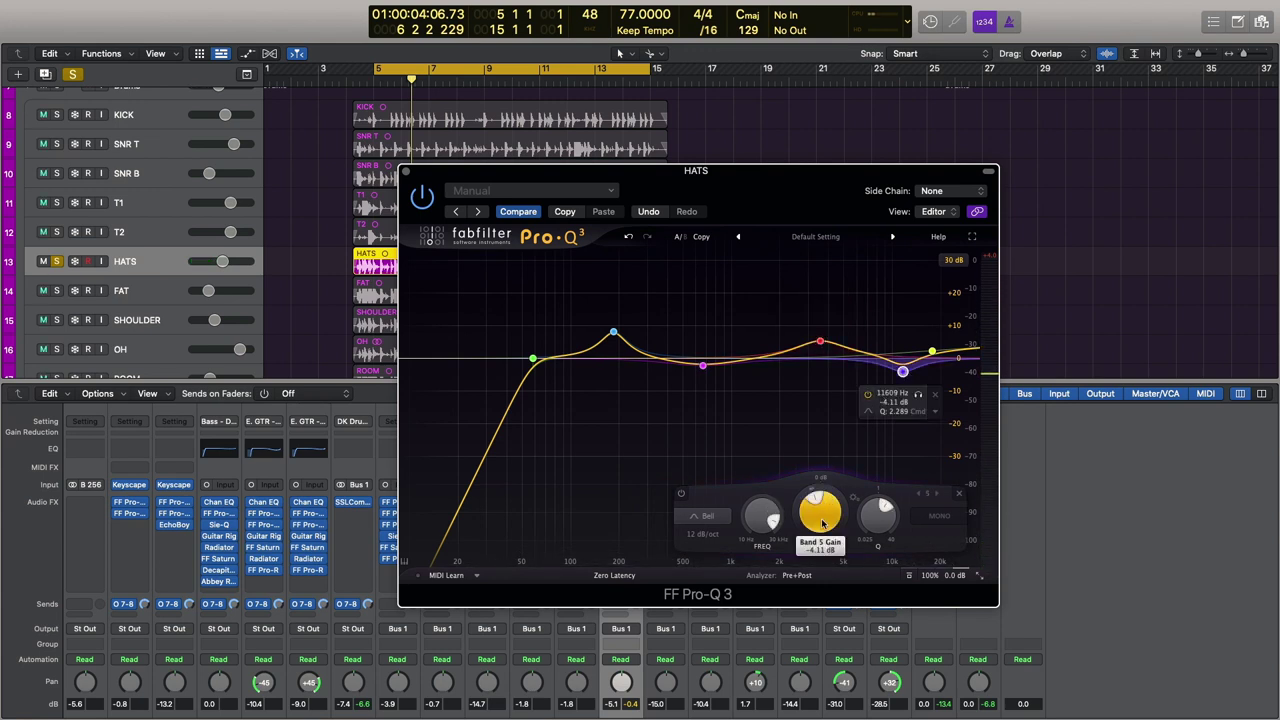
key(space)
drag(822, 520, 822, 492)
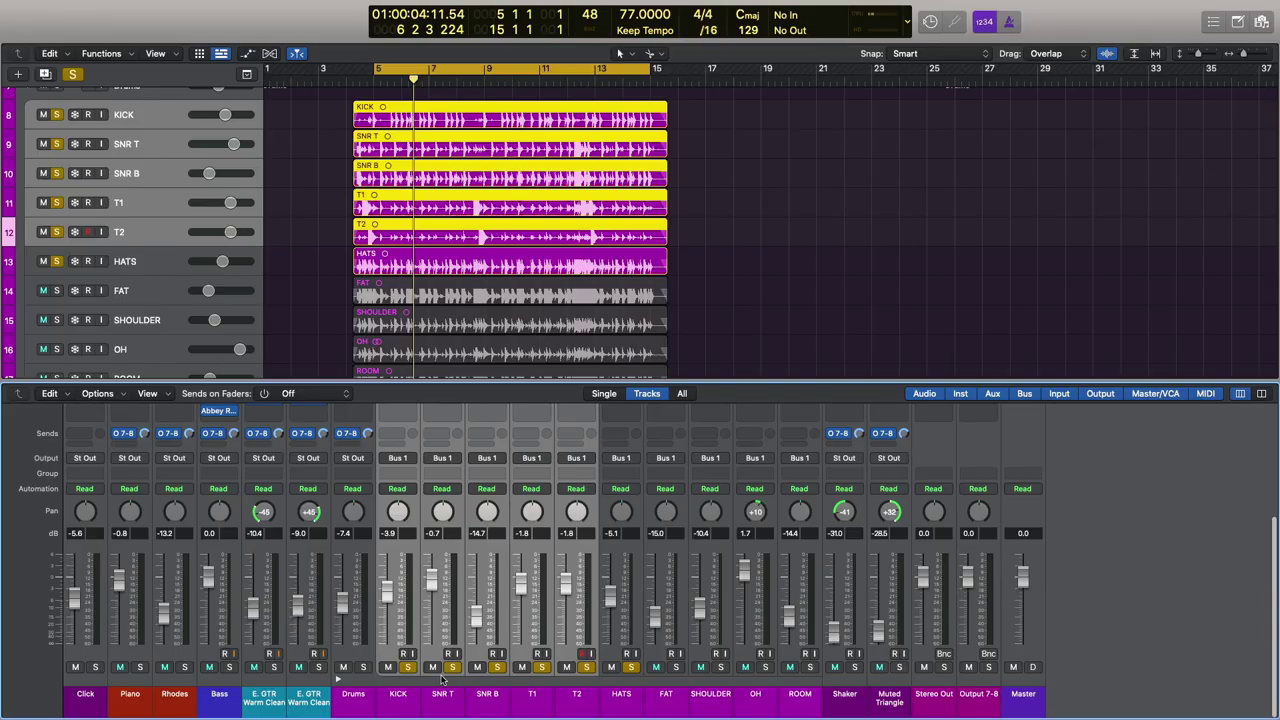
Step: Play the soloed KICK, SNR T, SNR B, T1, T2 and HATS channels together
key(space)
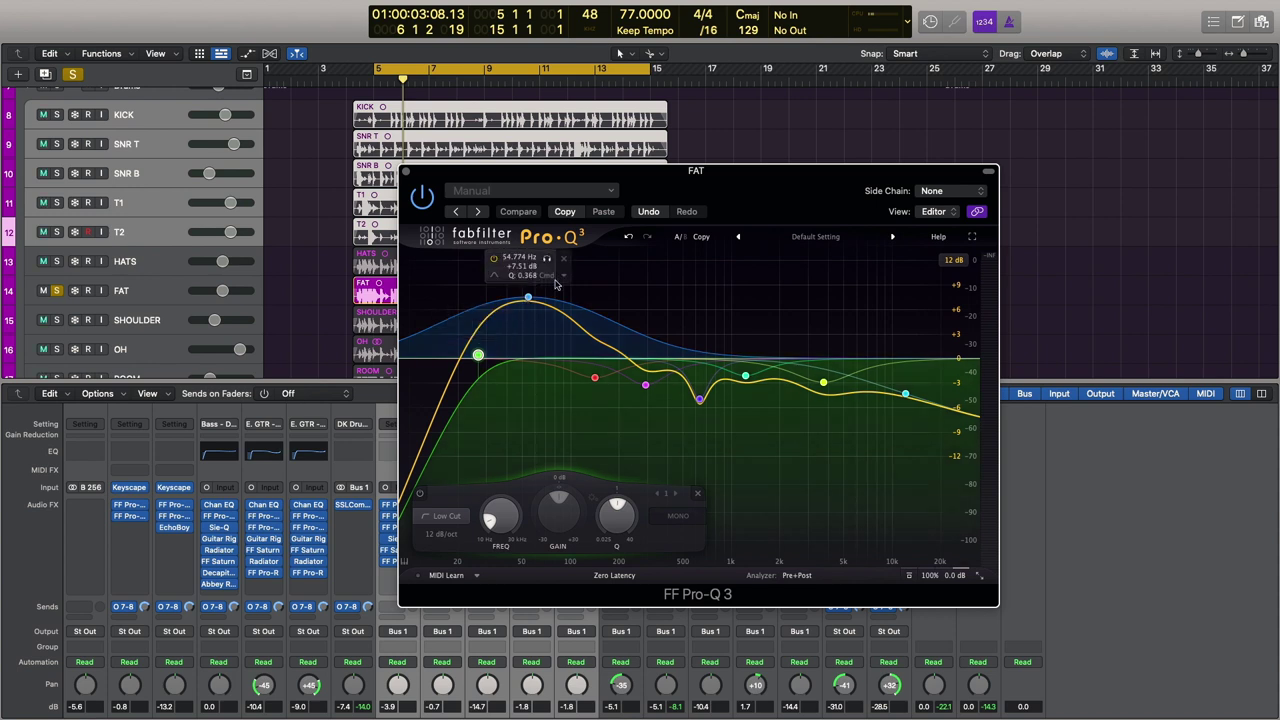
Step: Examine the low-mid, midrange and upper cut bands in the FAT channel's Pro-Q 3
click(594, 377)
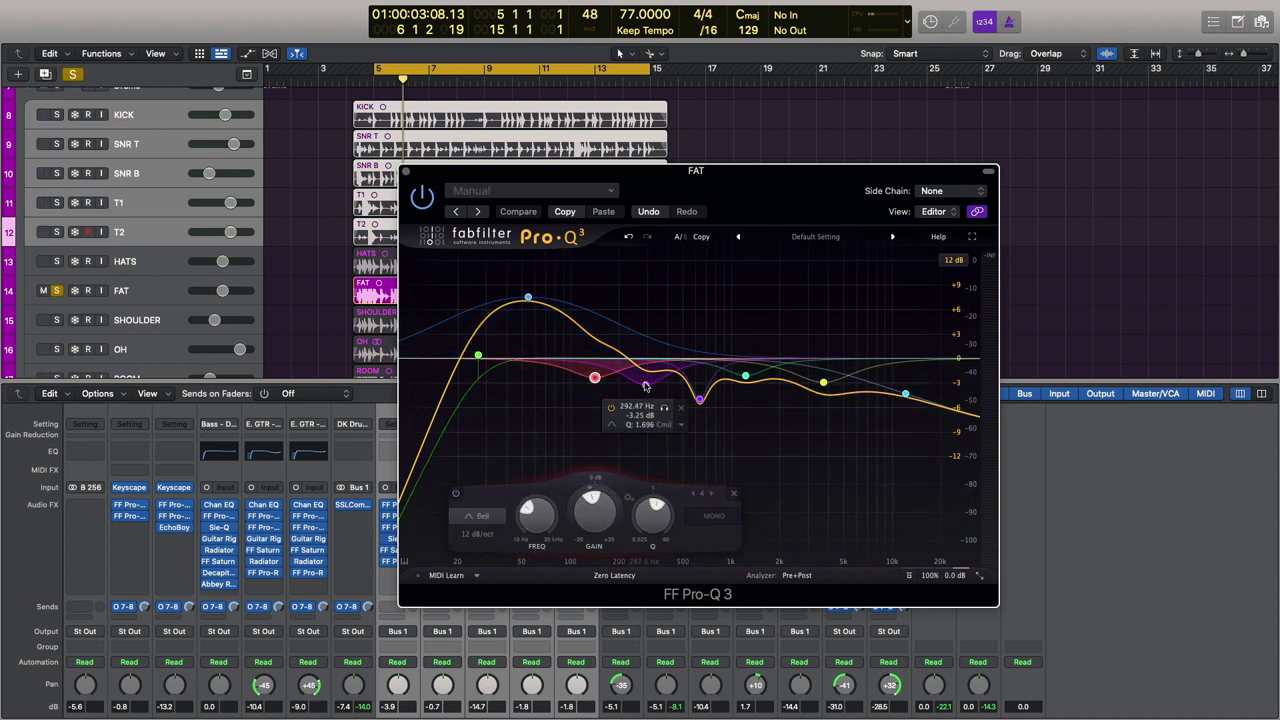
click(700, 398)
click(745, 375)
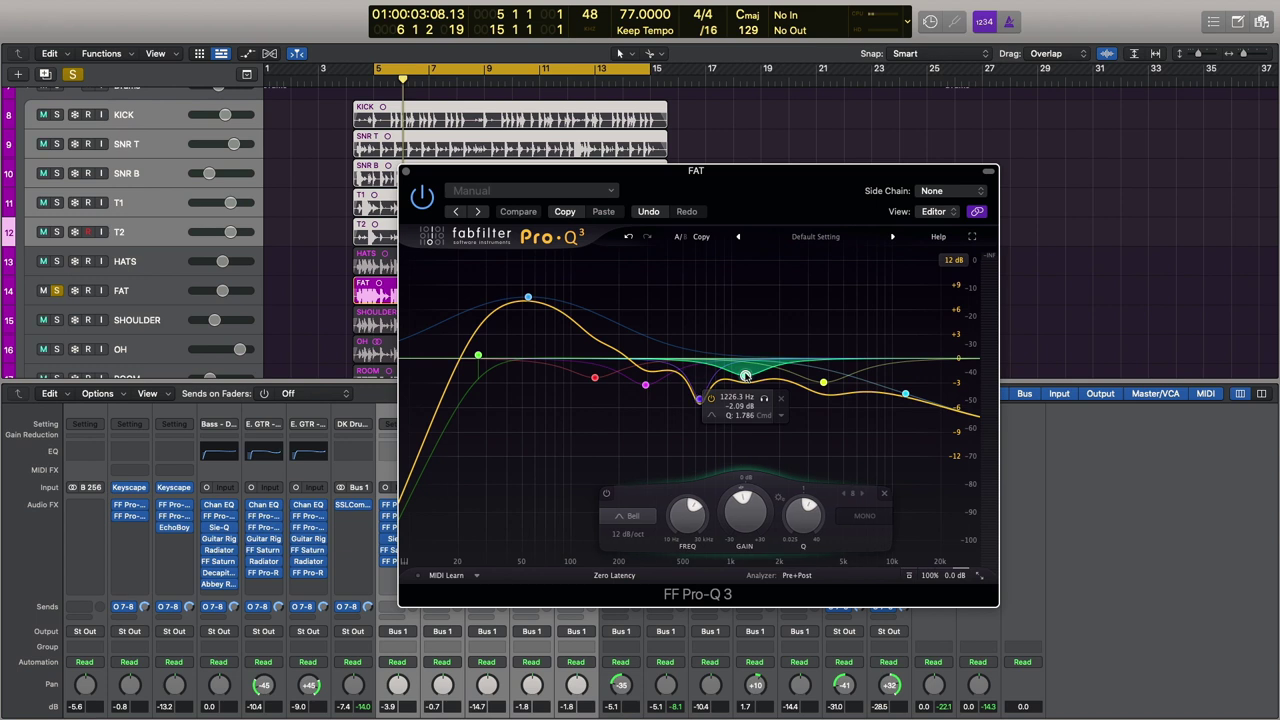
click(822, 383)
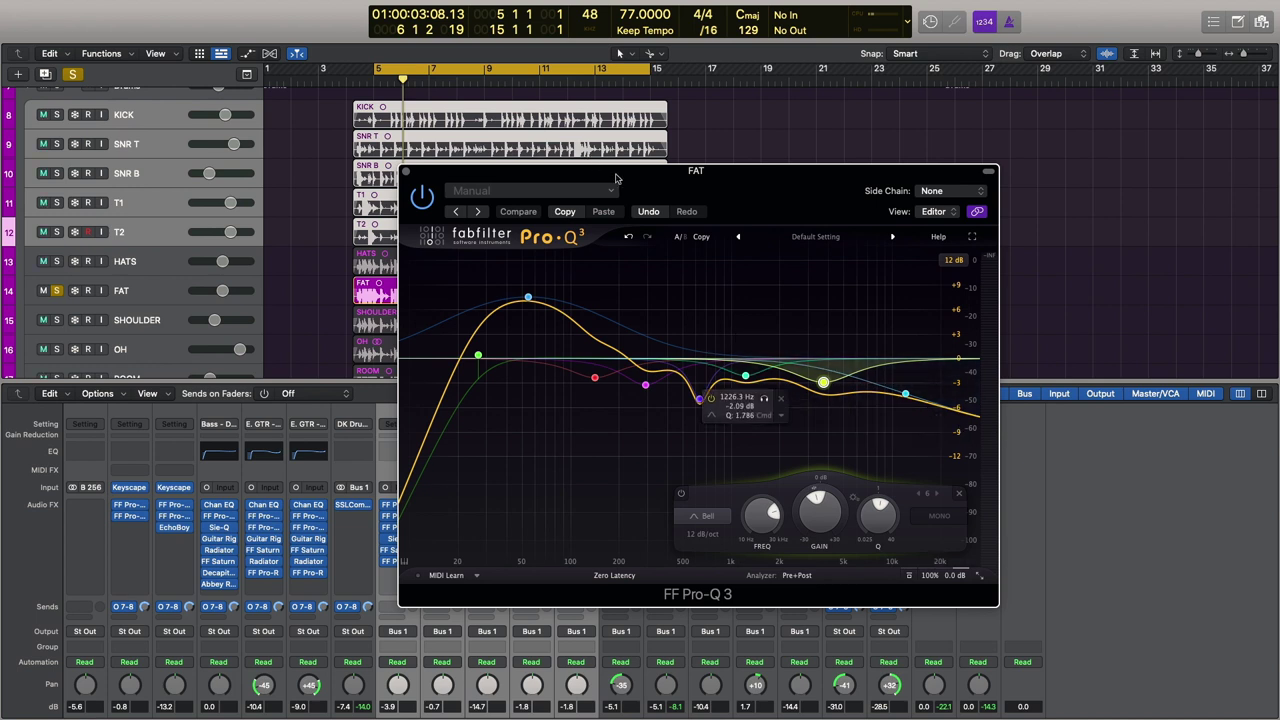
Step: Play the FAT channel through its Pro-Q 3 and close the plug-in window
key(space)
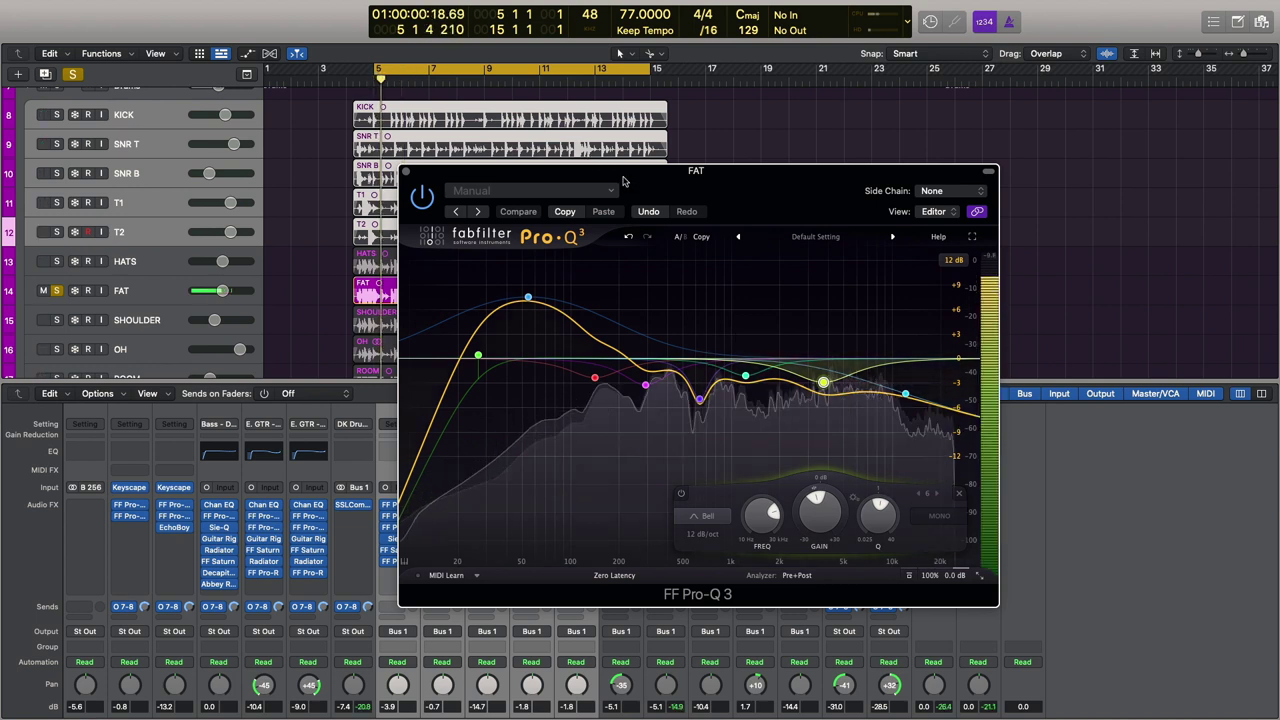
drag(630, 178, 797, 170)
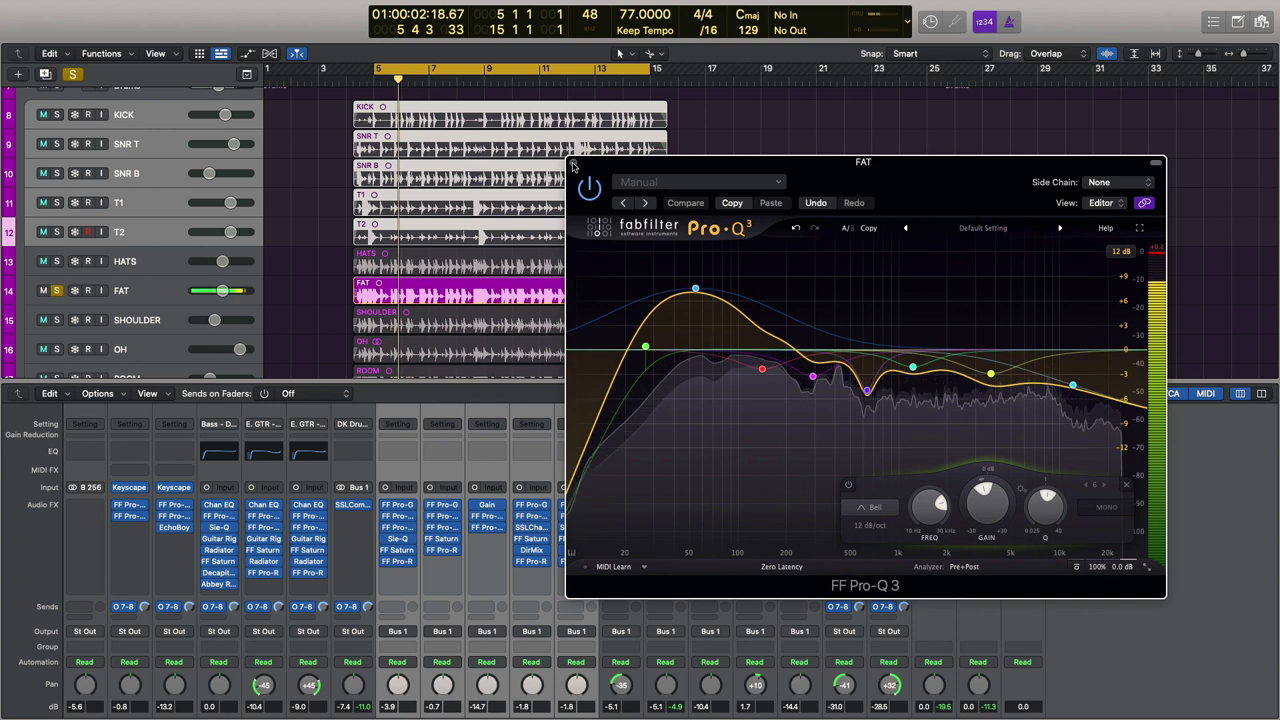
click(573, 162)
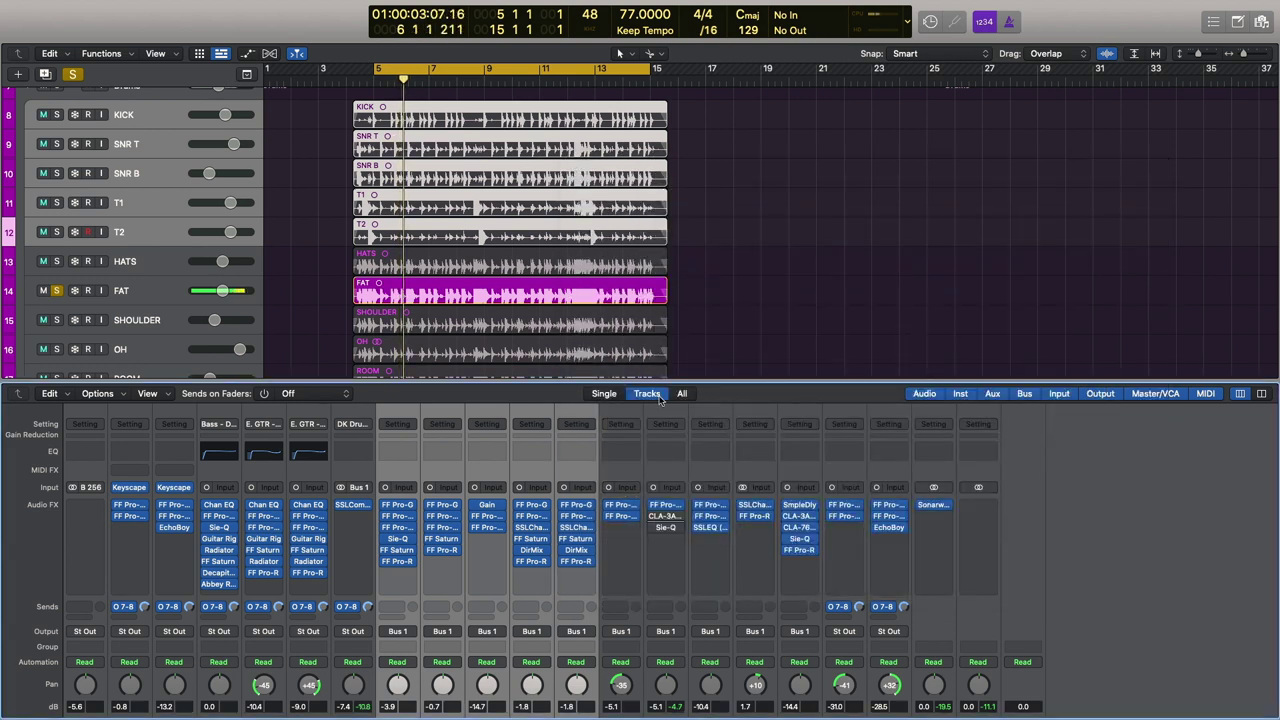
Step: Switch the FAT channel's bypassed CLA-3A and Sie-Q inserts back on and review the Sie-Q settings
click(667, 517)
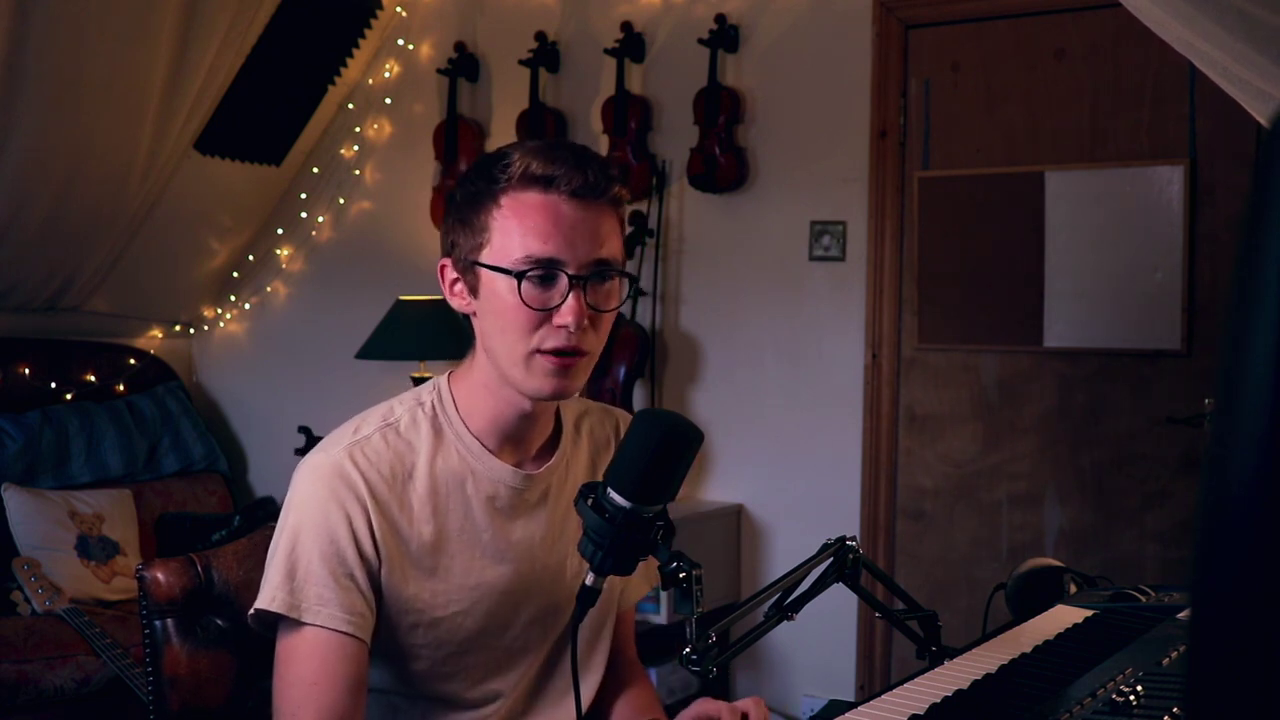
click(665, 528)
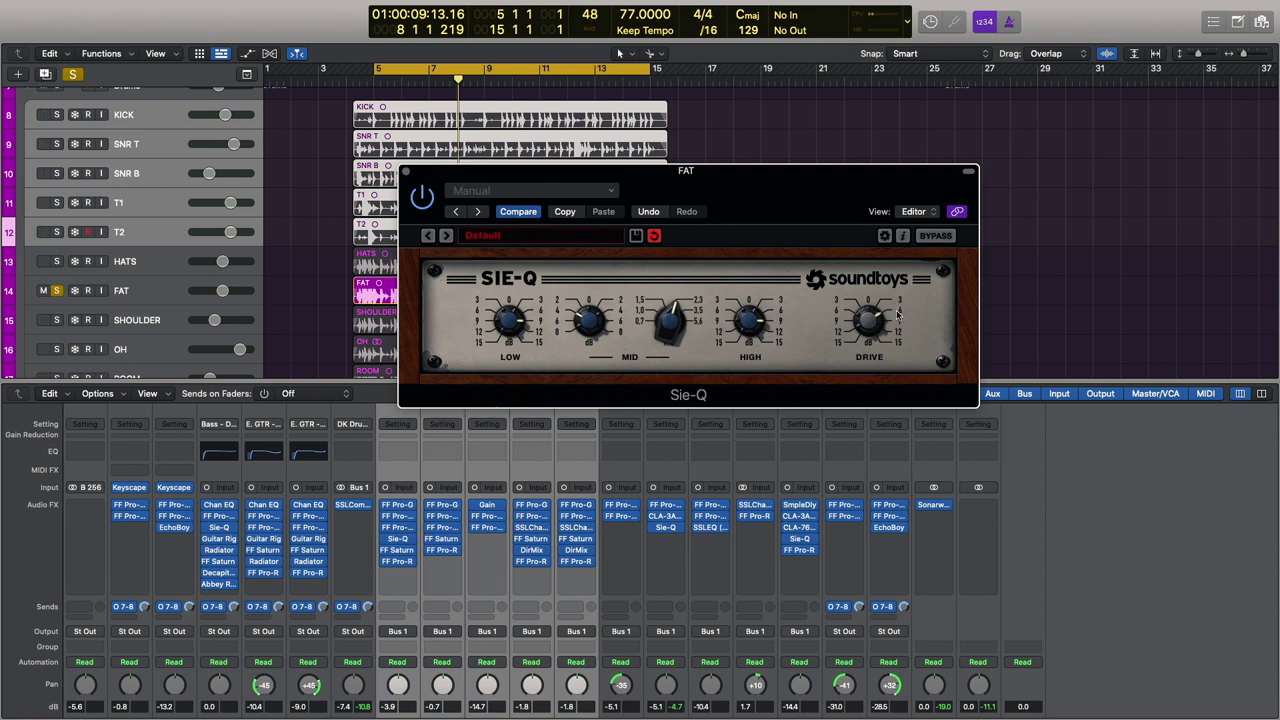
Step: Lower the FAT channel's level to -15.0 dB and replay the soloed kit from bar 5 with FAT included
scroll(655, 615, down, 5)
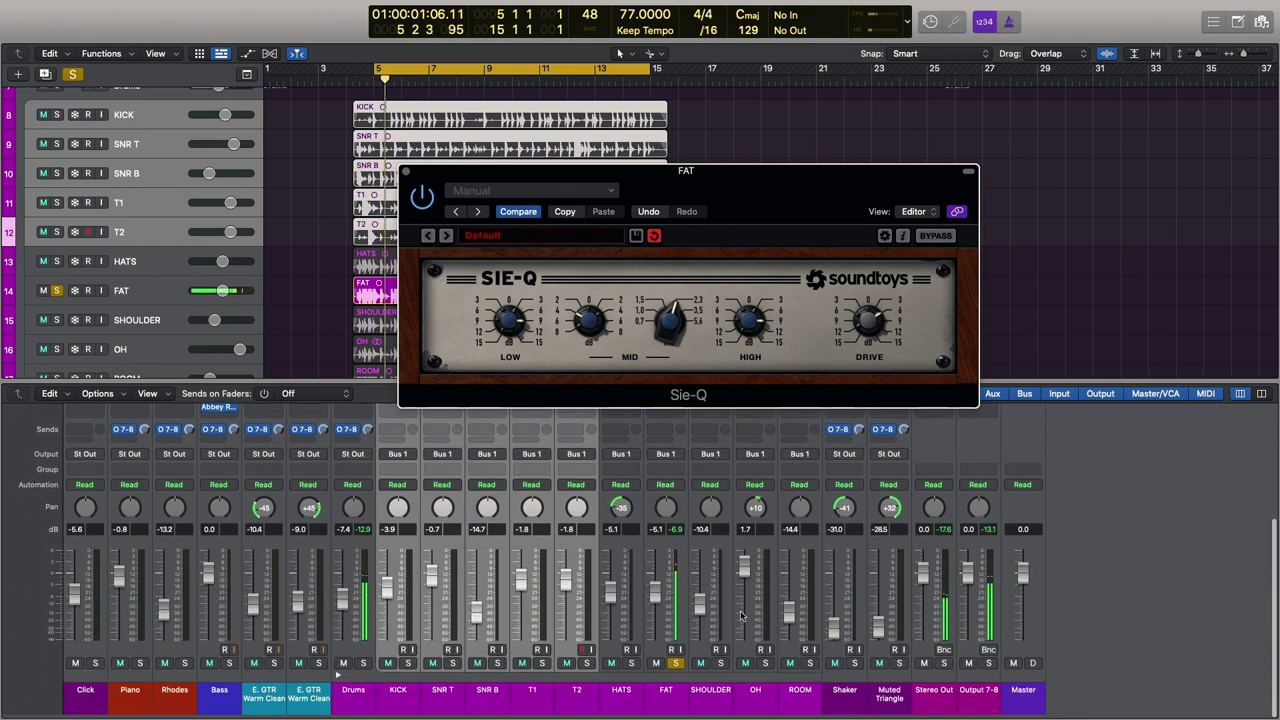
drag(655, 615, 655, 624)
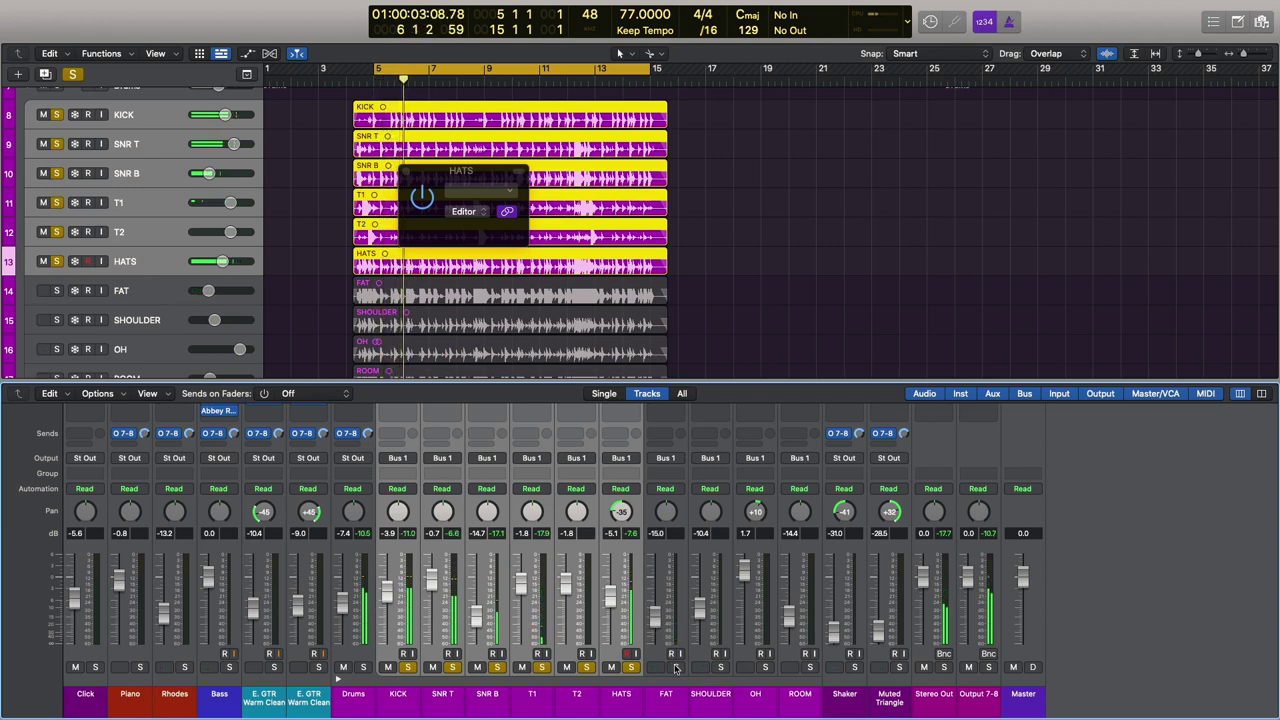
key(Return)
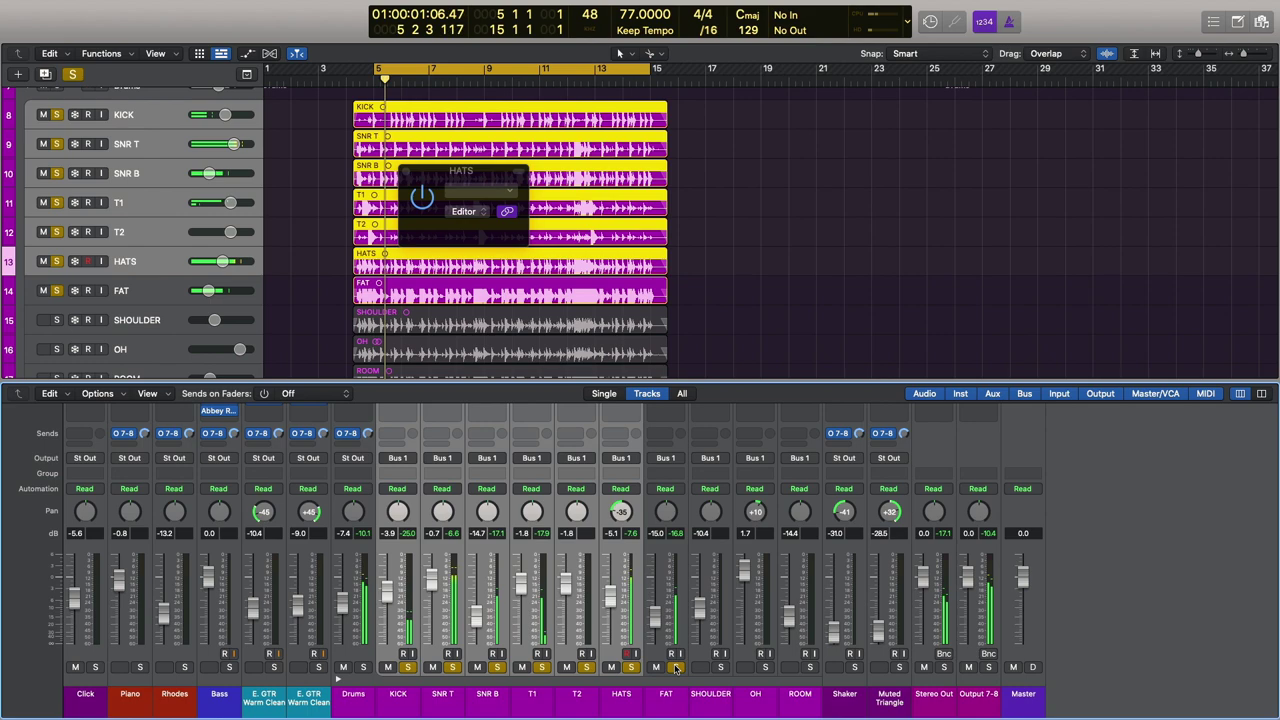